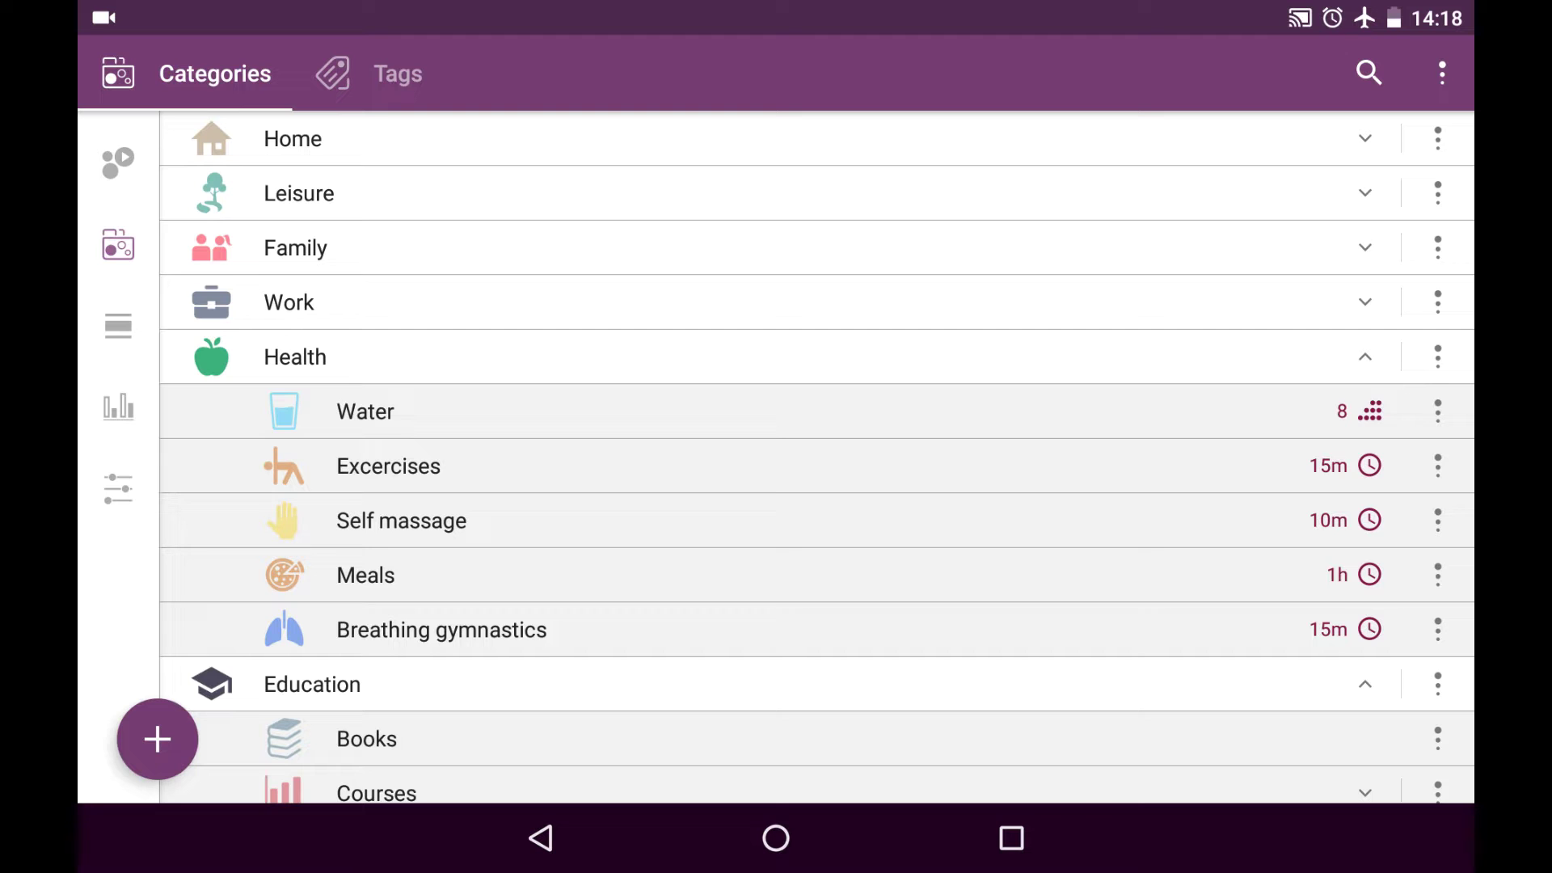
- Switch to the Tags list and scroll through tags like #expenses, #income and #outsource
click(207, 57)
click(363, 72)
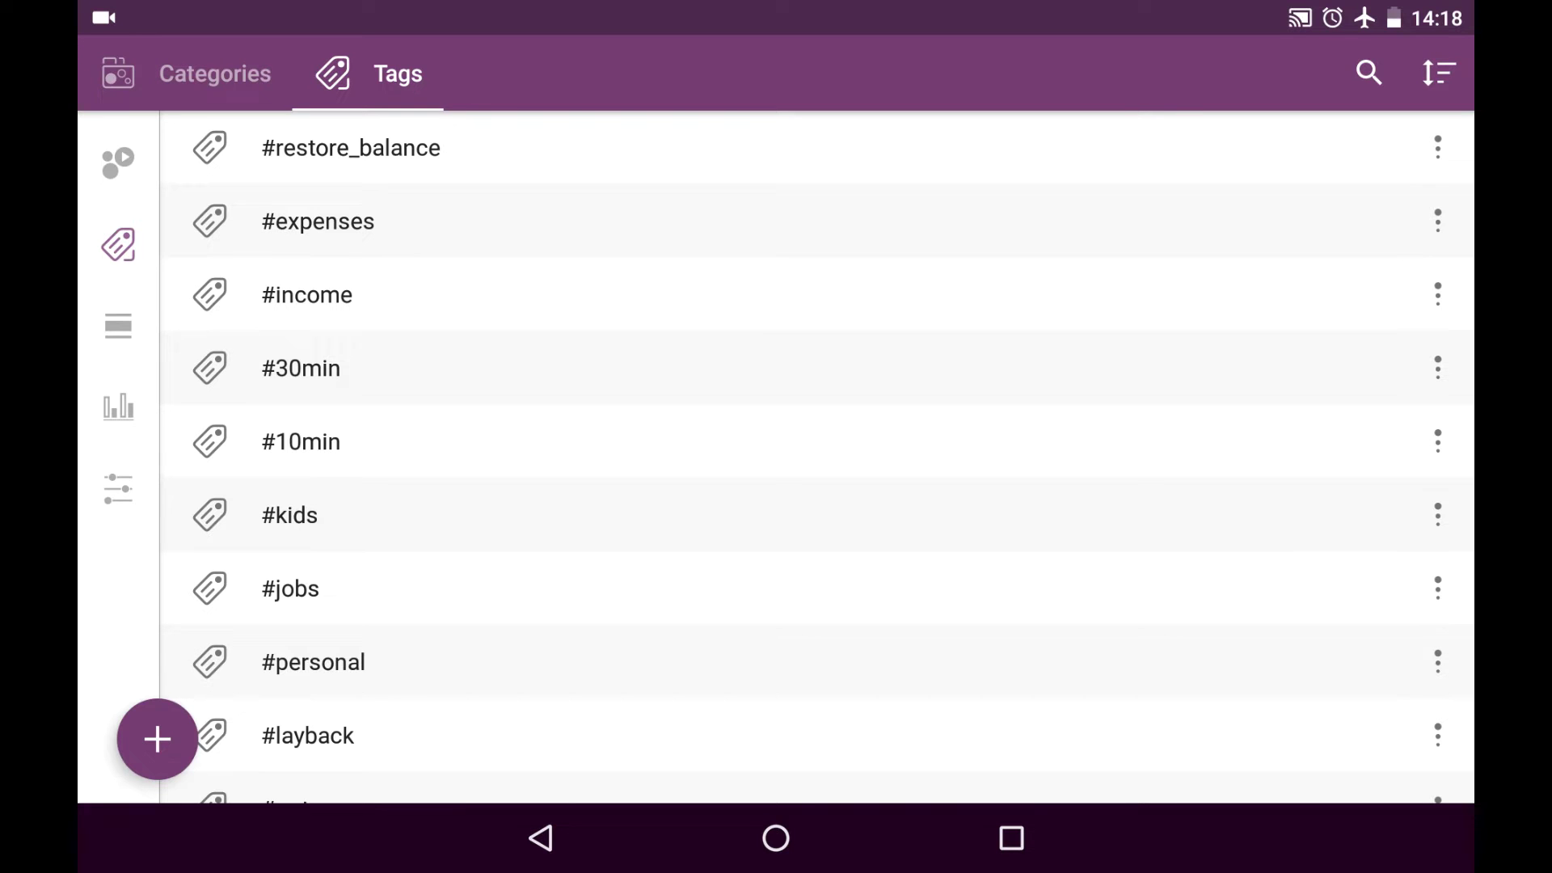
drag(346, 400, 388, 510)
drag(351, 533, 339, 389)
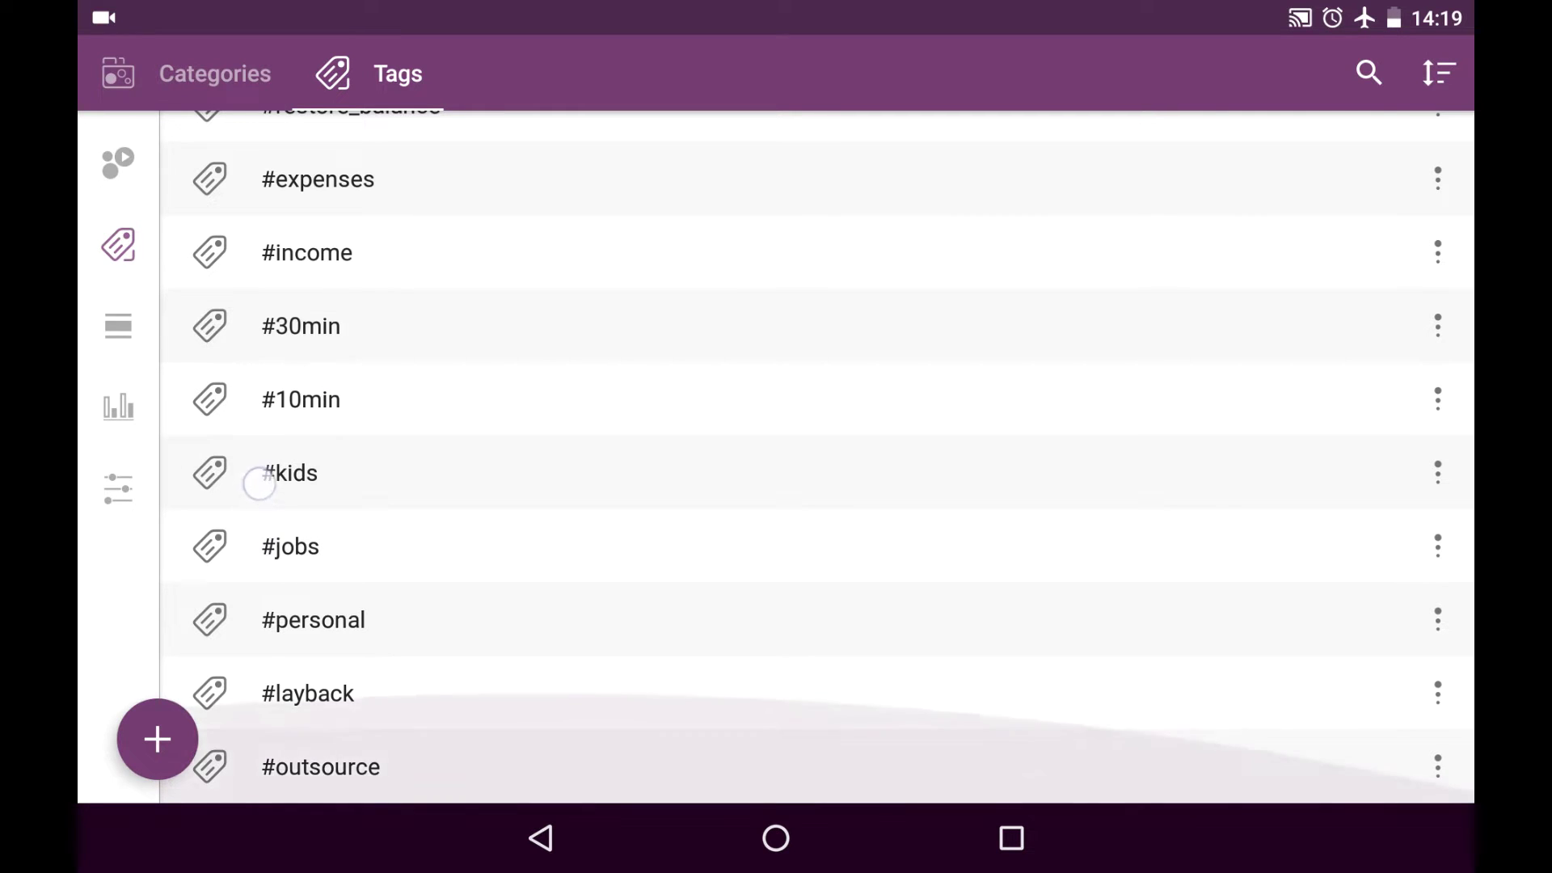
drag(258, 479, 261, 570)
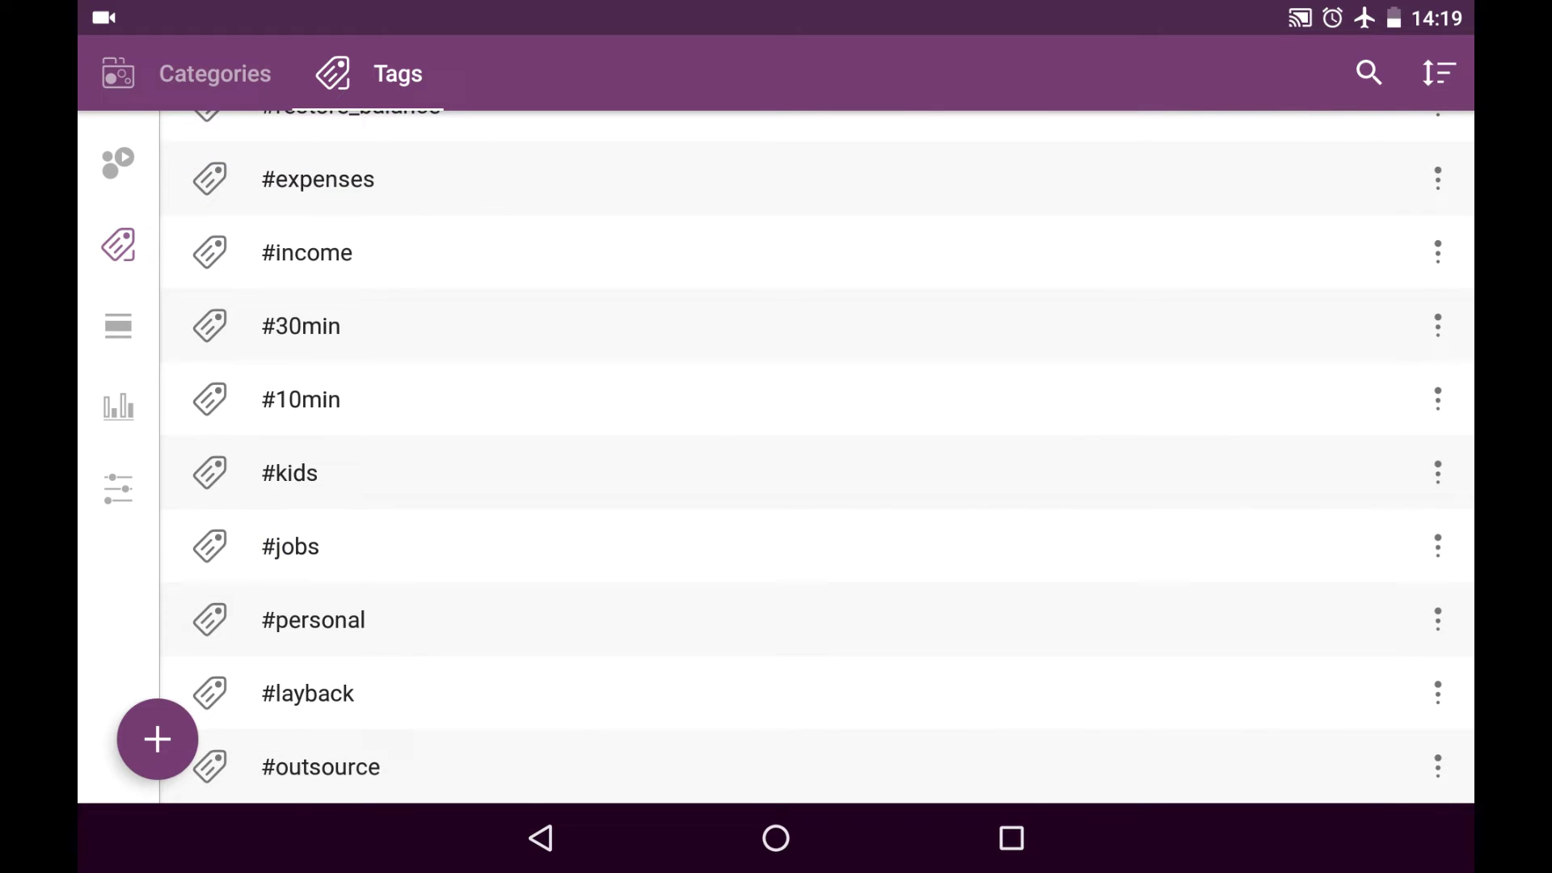
drag(313, 766, 310, 825)
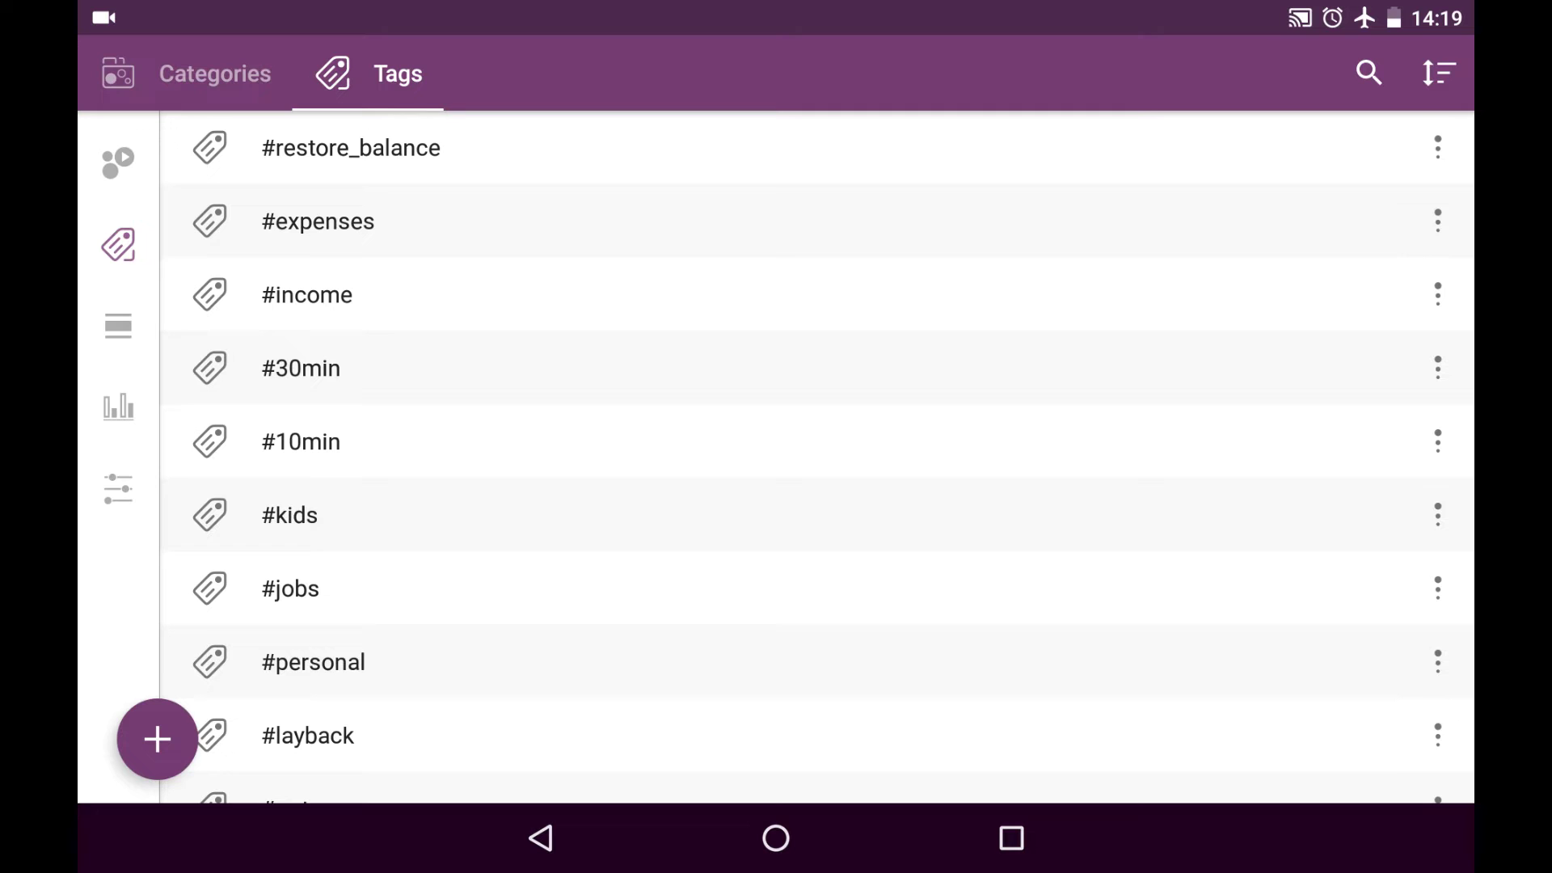
drag(323, 399, 323, 554)
drag(315, 399, 323, 461)
drag(281, 294, 291, 206)
drag(283, 137, 320, 325)
scroll(775, 486, down, 1)
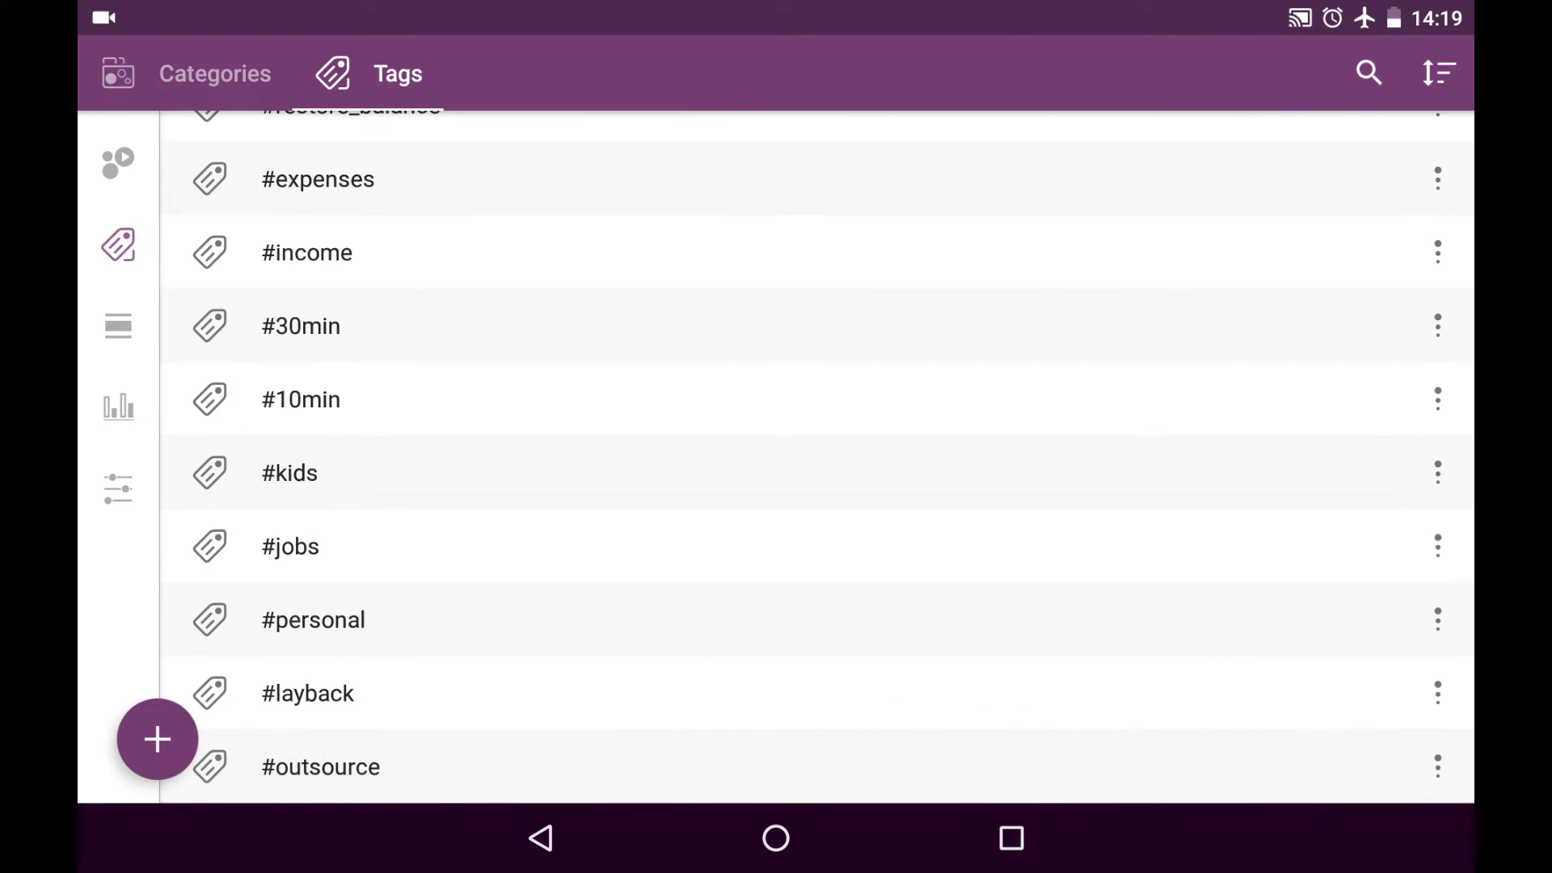
- Create a new task, keeping Breathing gymnastics as its category
click(156, 737)
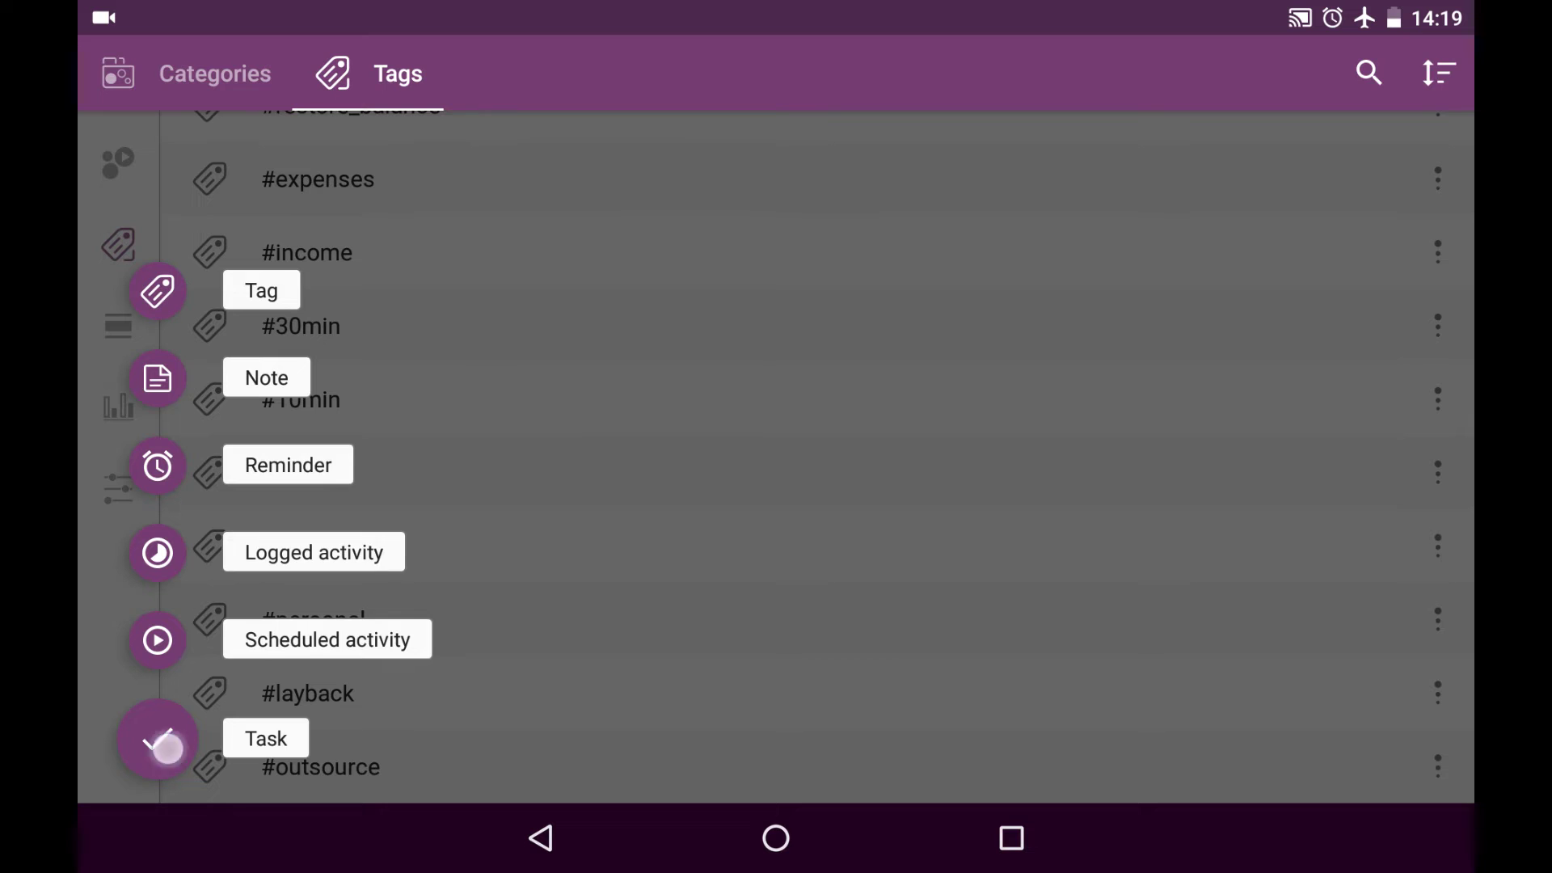
click(156, 737)
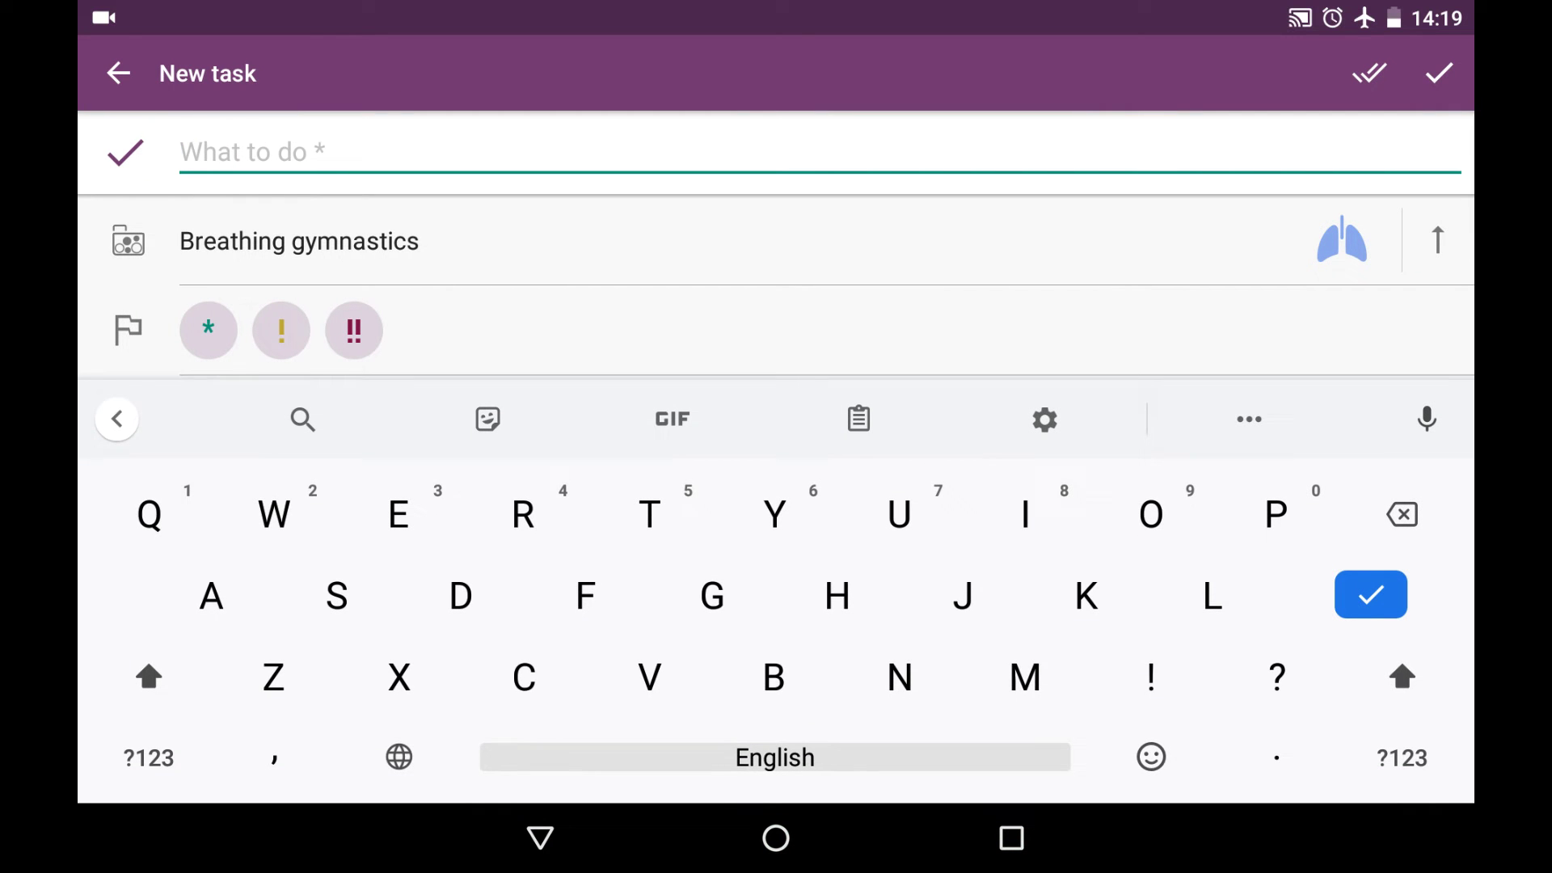
click(299, 242)
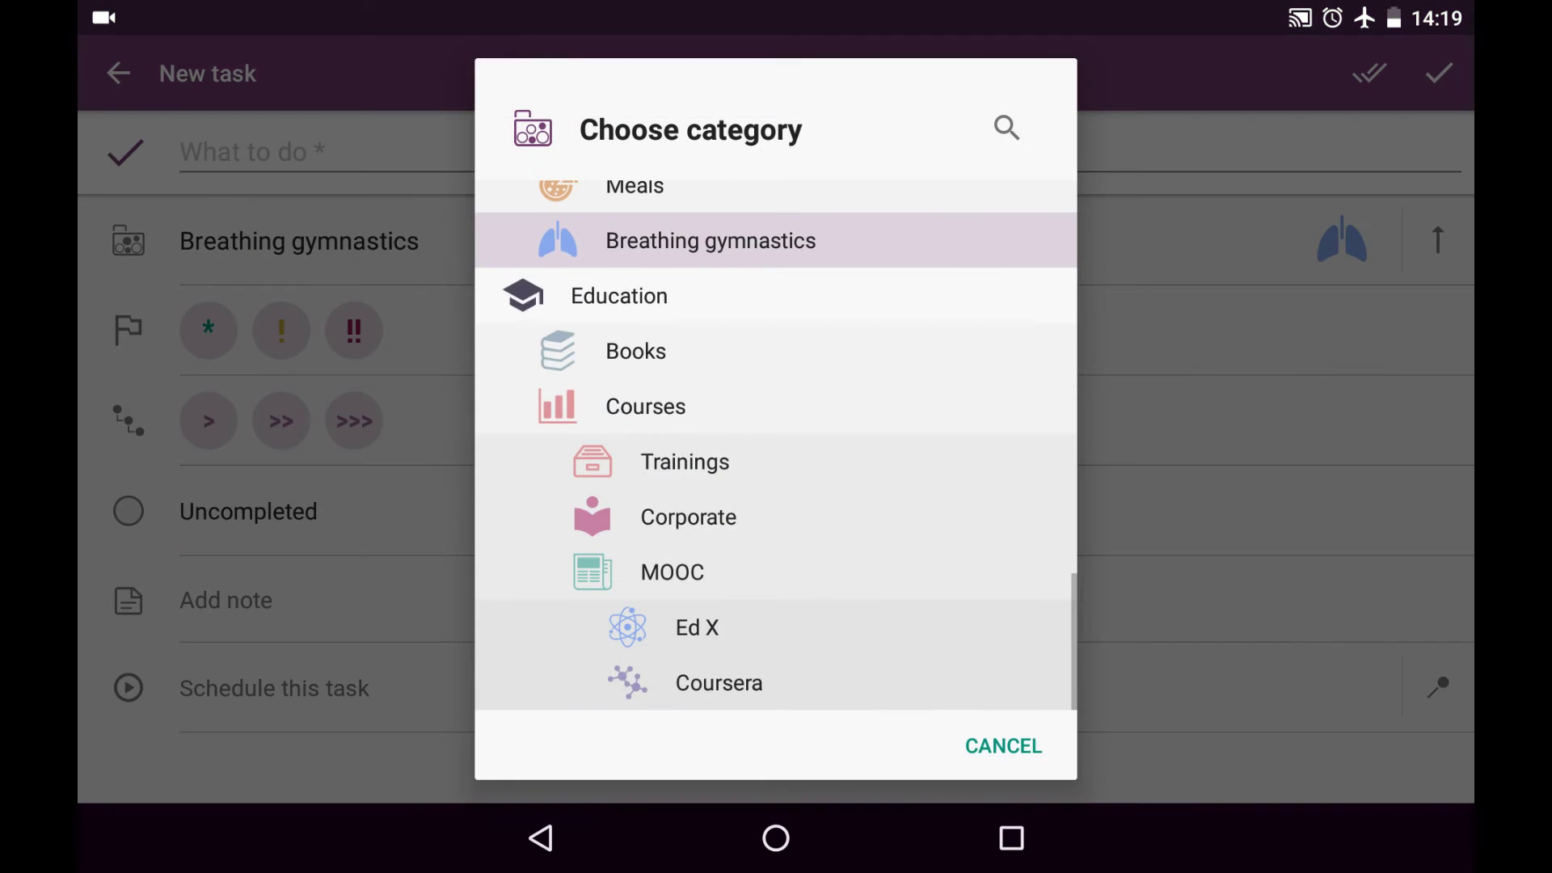
click(710, 241)
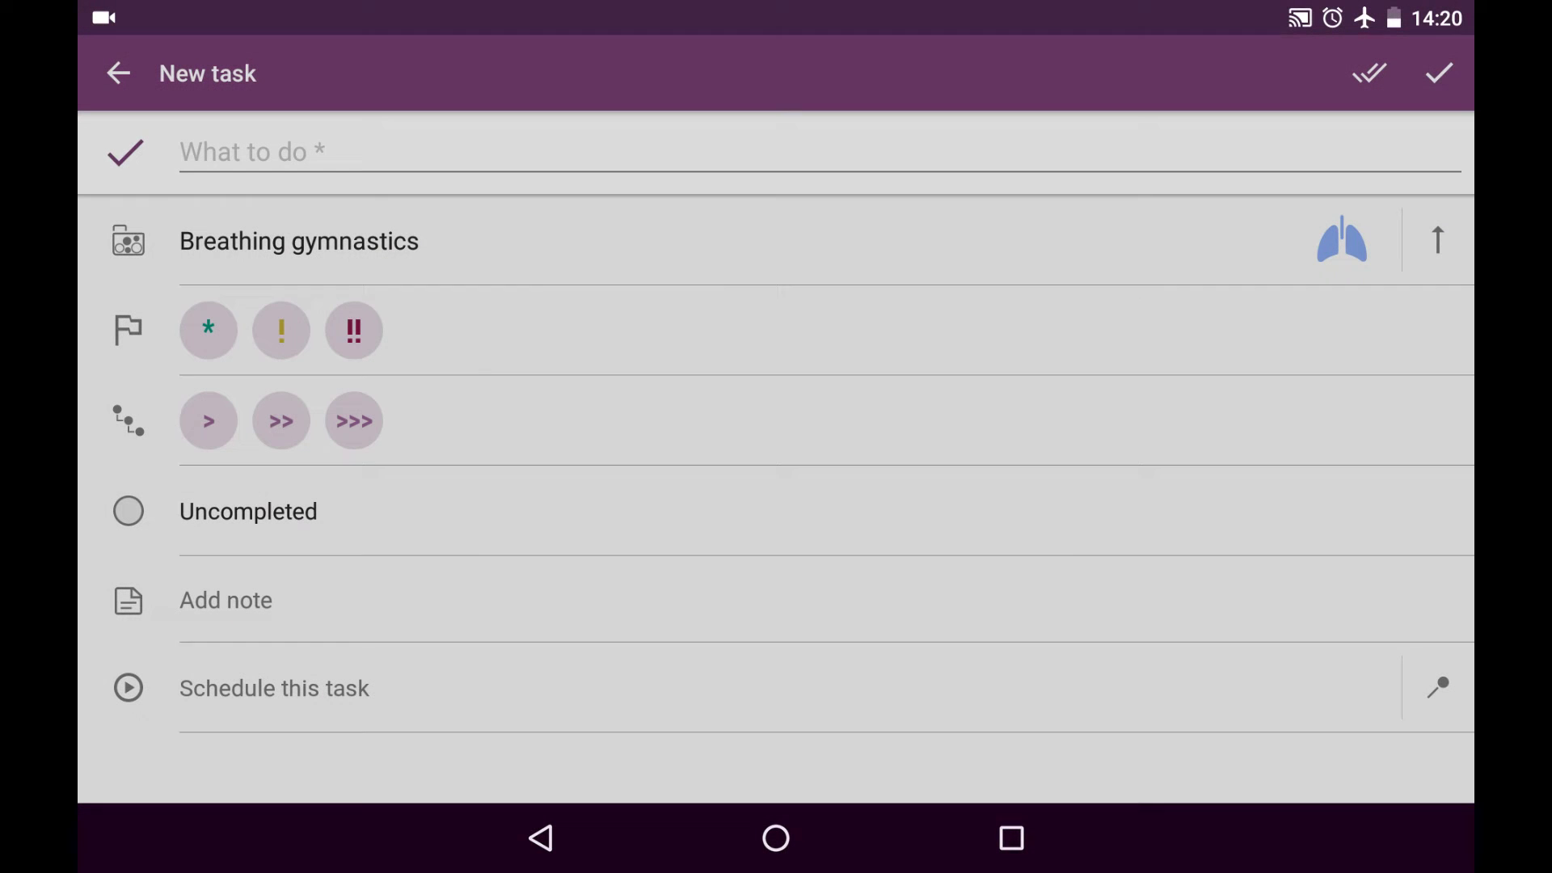
- Title the task 'Deep breaths #restore_balance #1min' using tag autocomplete and save it
click(727, 152)
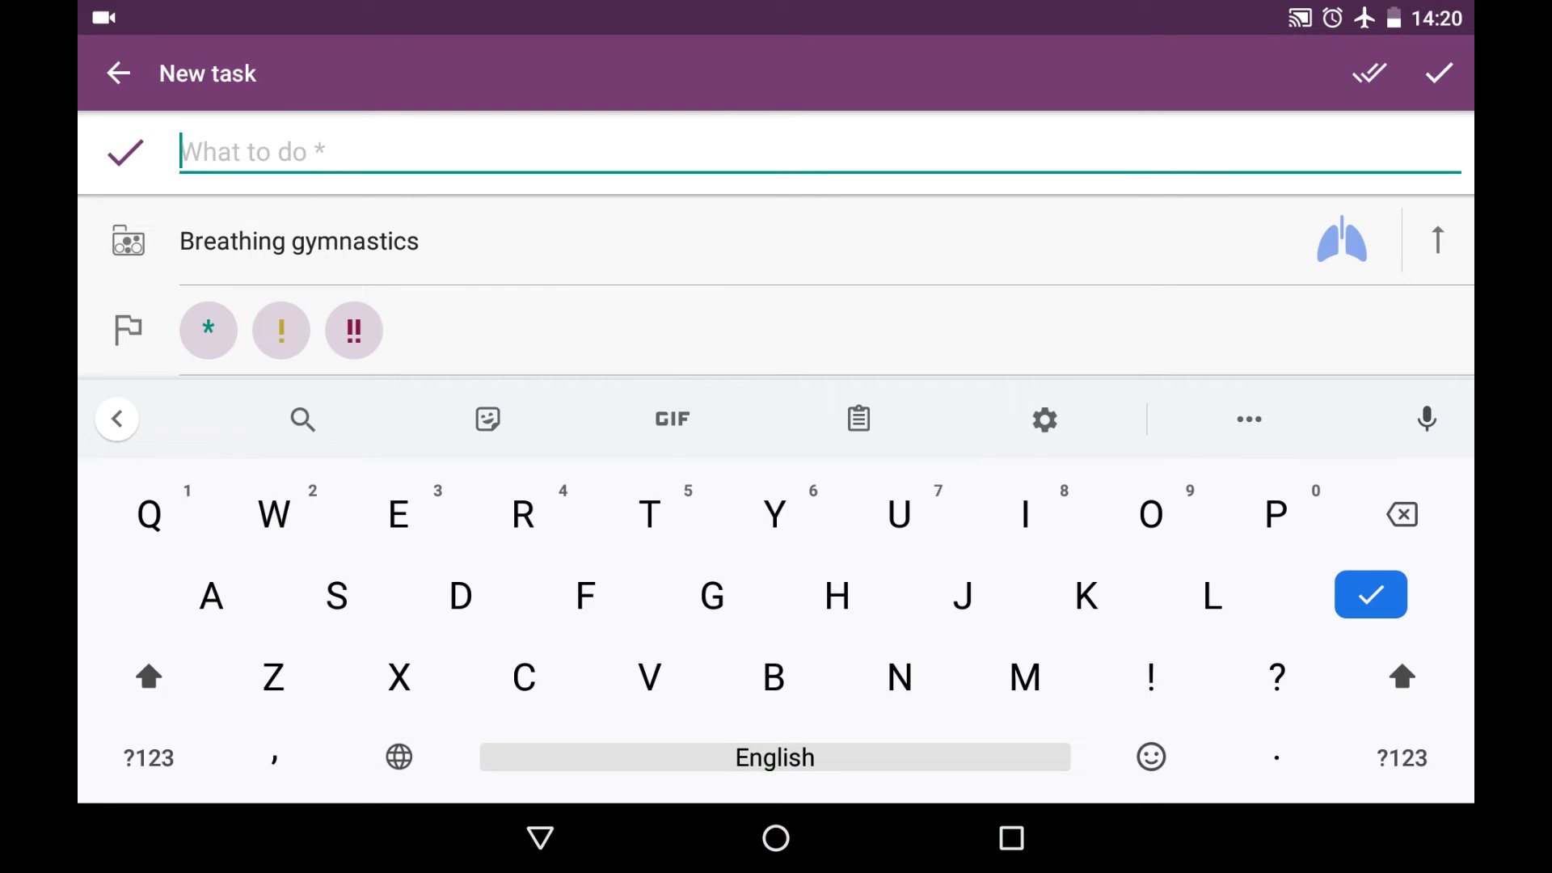
text(Dee)
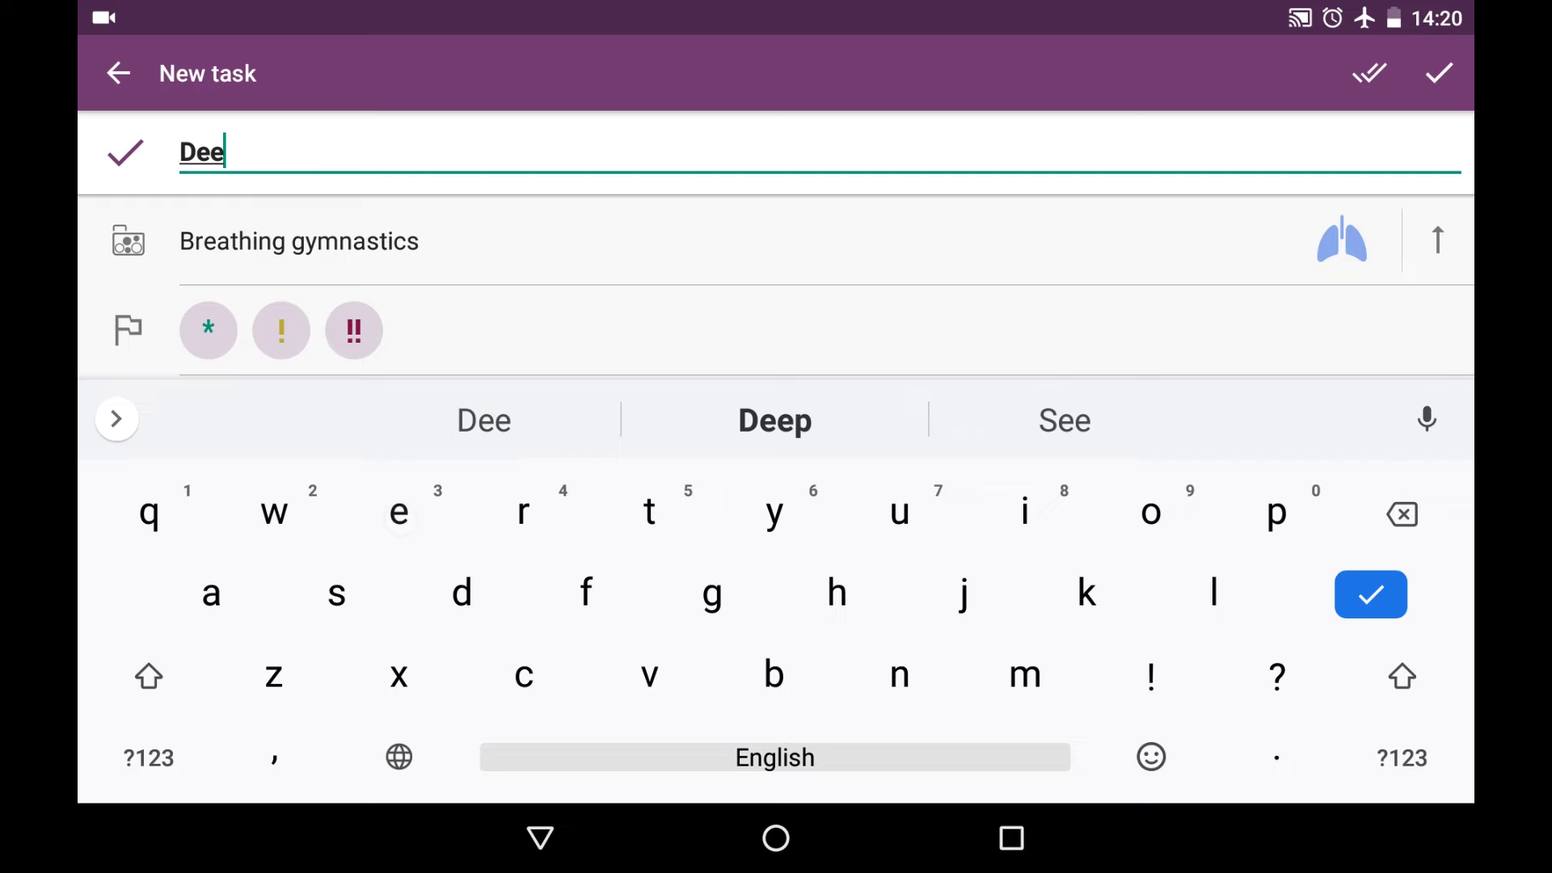
text(p)
click(774, 420)
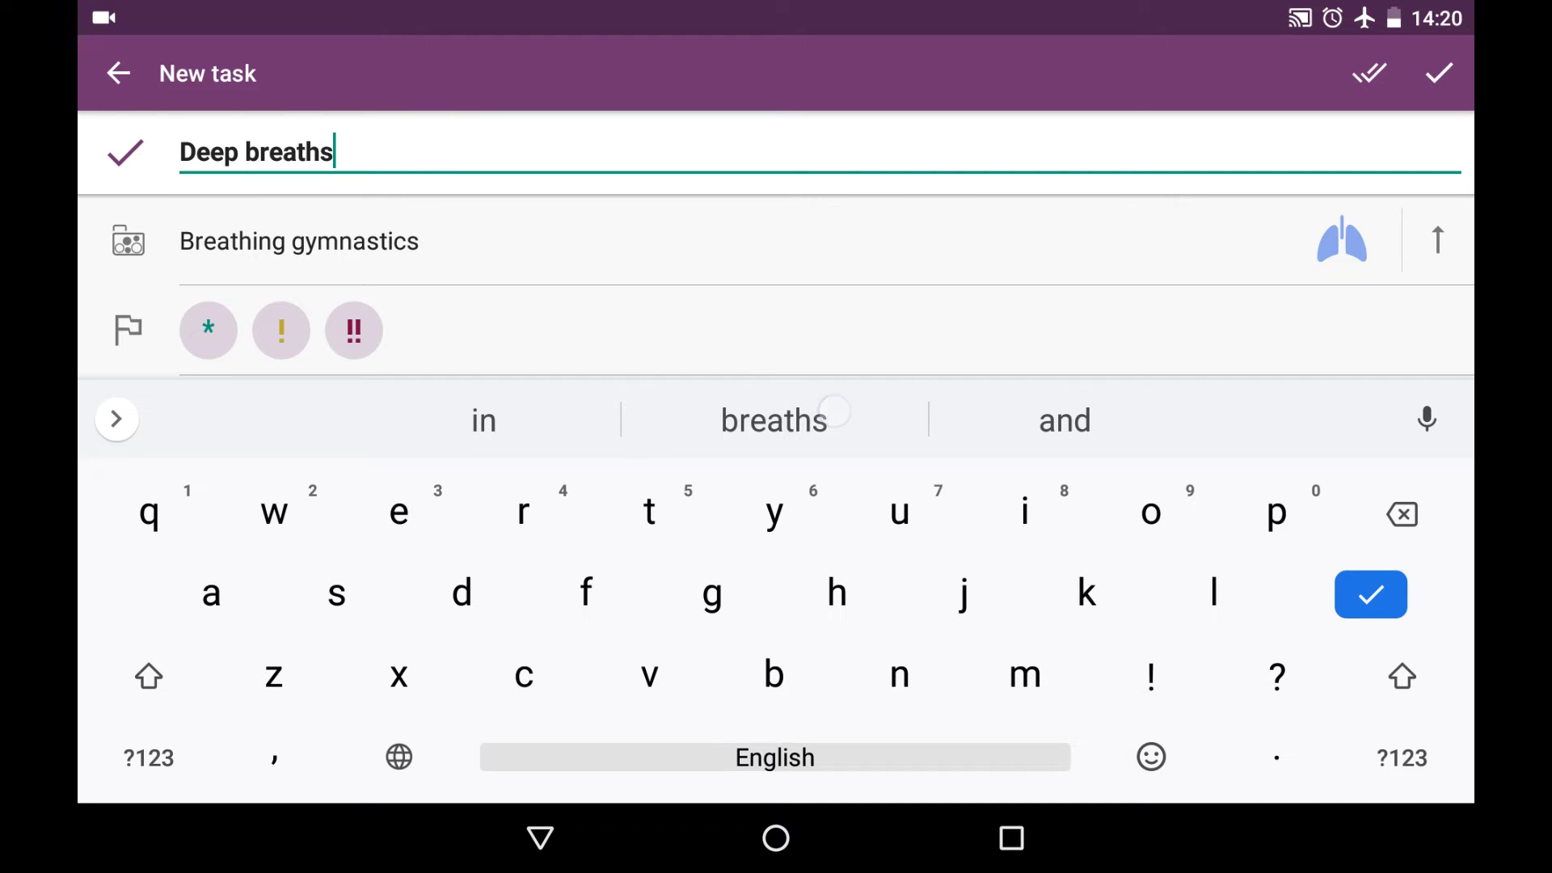
mouse_move(1276, 757)
mouse_down()
mouse_move(1276, 780)
mouse_move(1203, 727)
mouse_up()
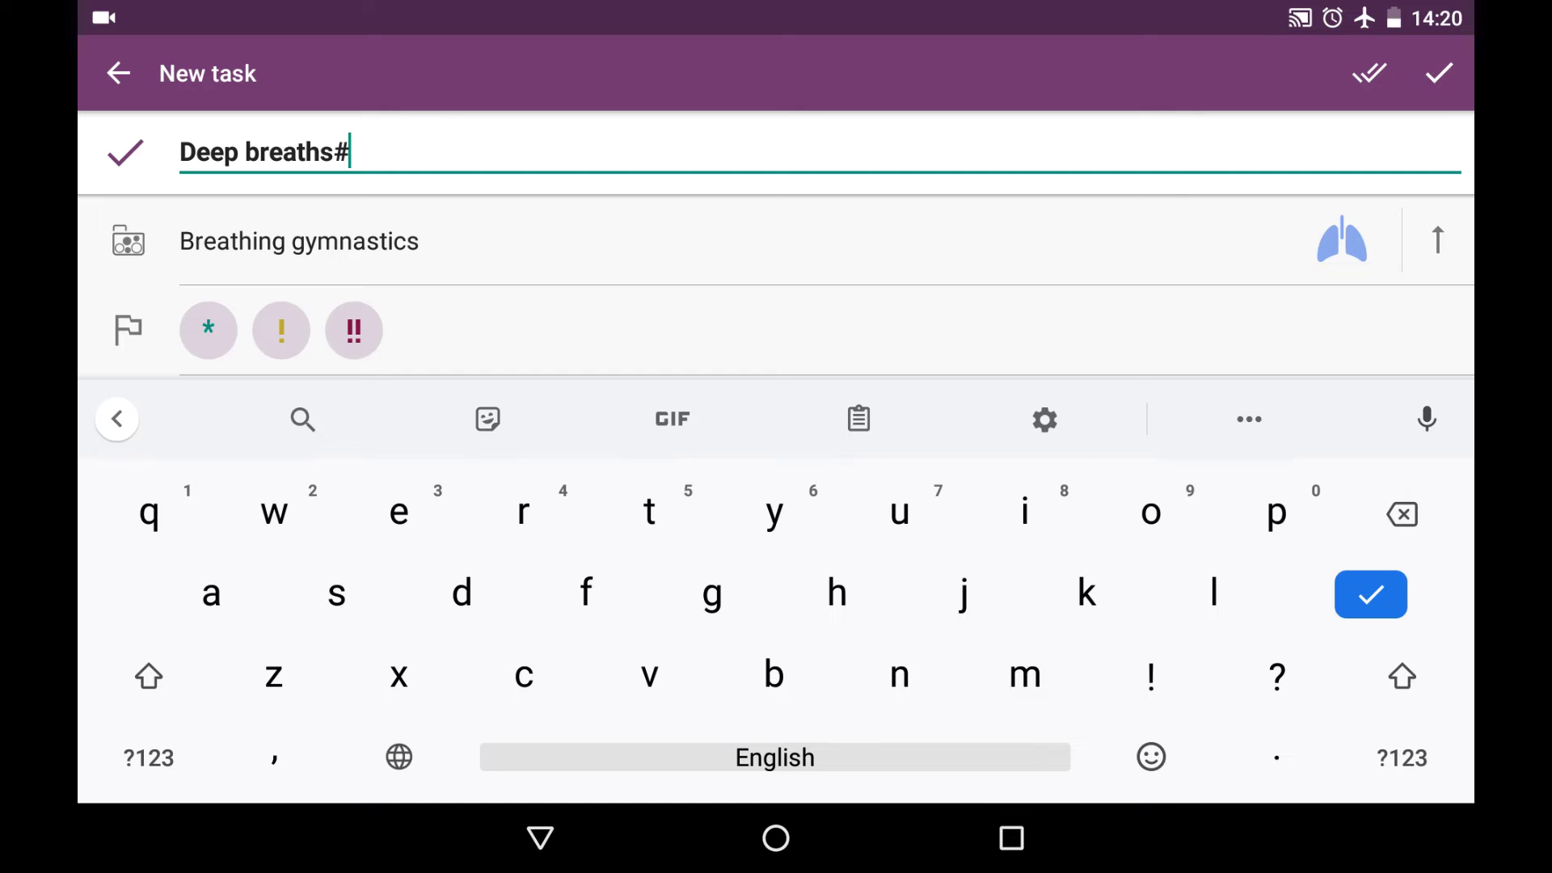
click(1403, 514)
click(982, 776)
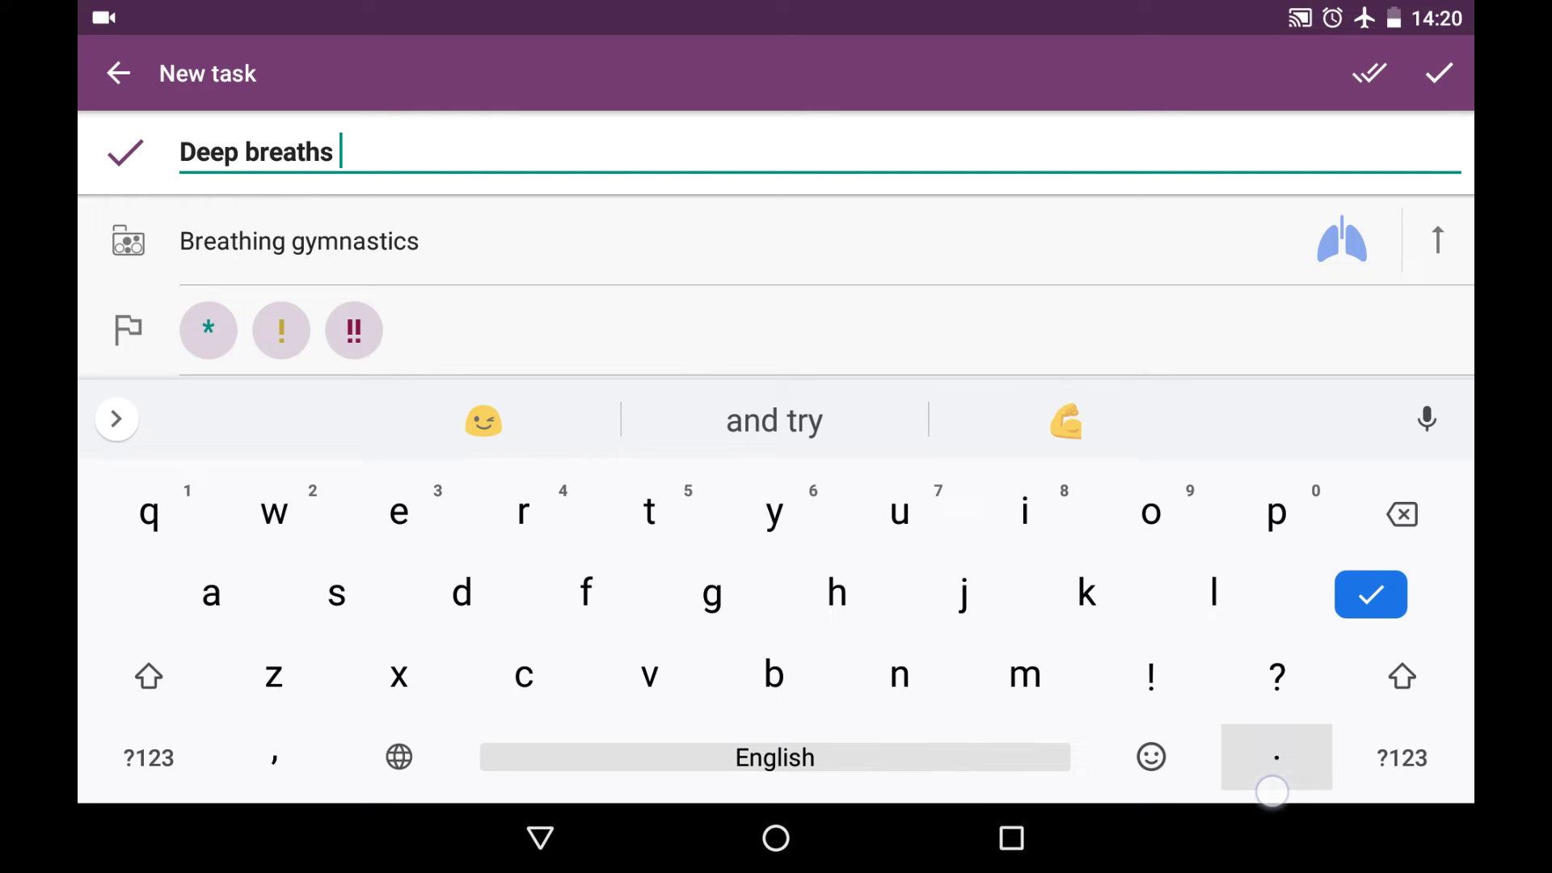
drag(1275, 757, 1203, 728)
text(#)
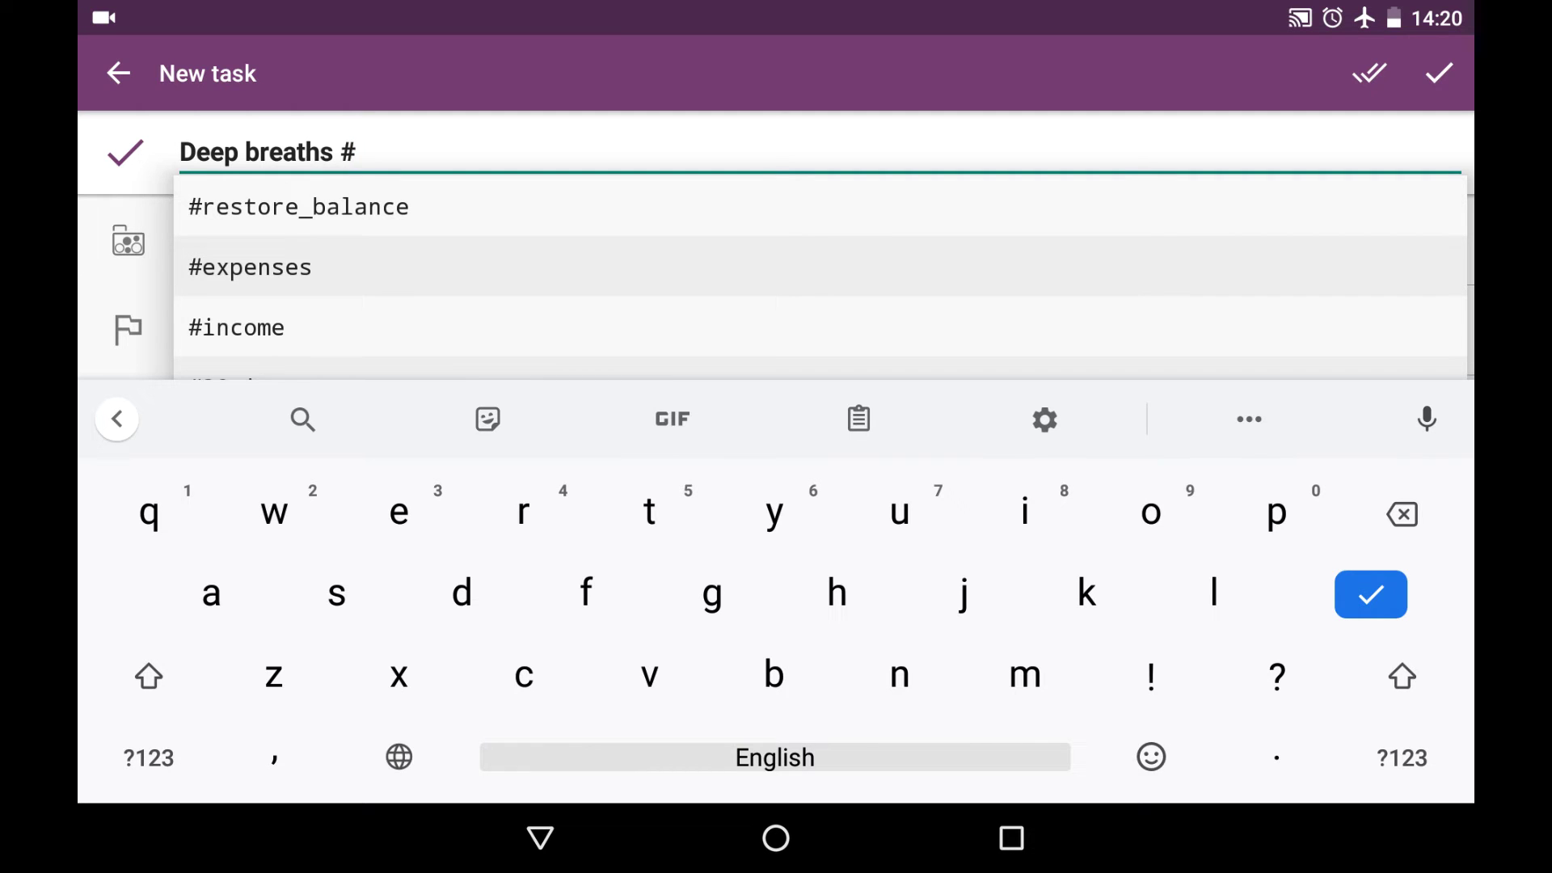
click(266, 207)
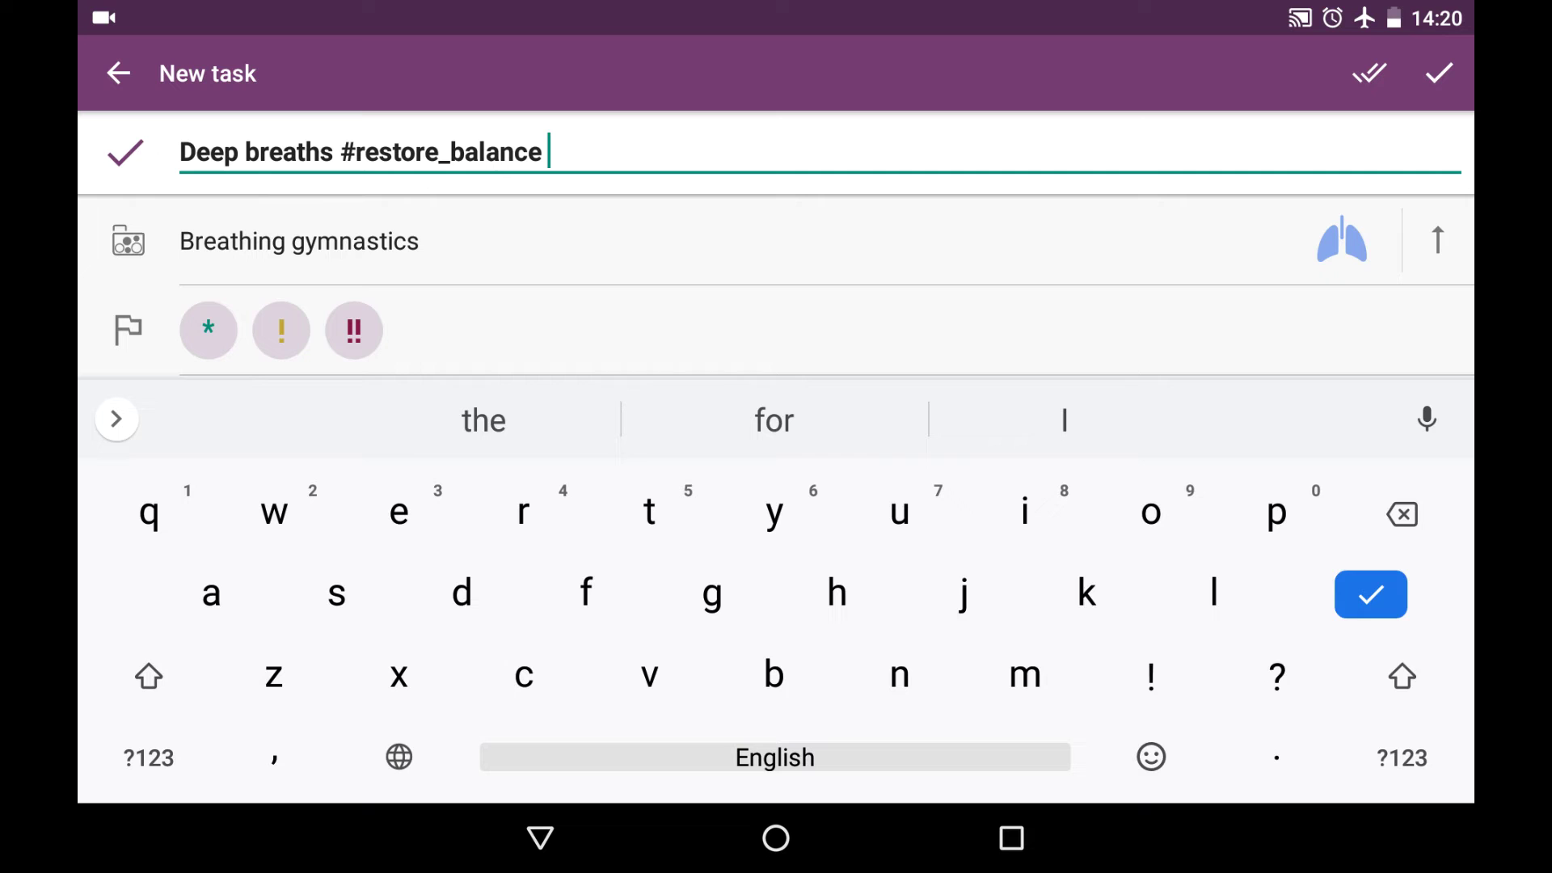
drag(1275, 757, 1201, 647)
text(#)
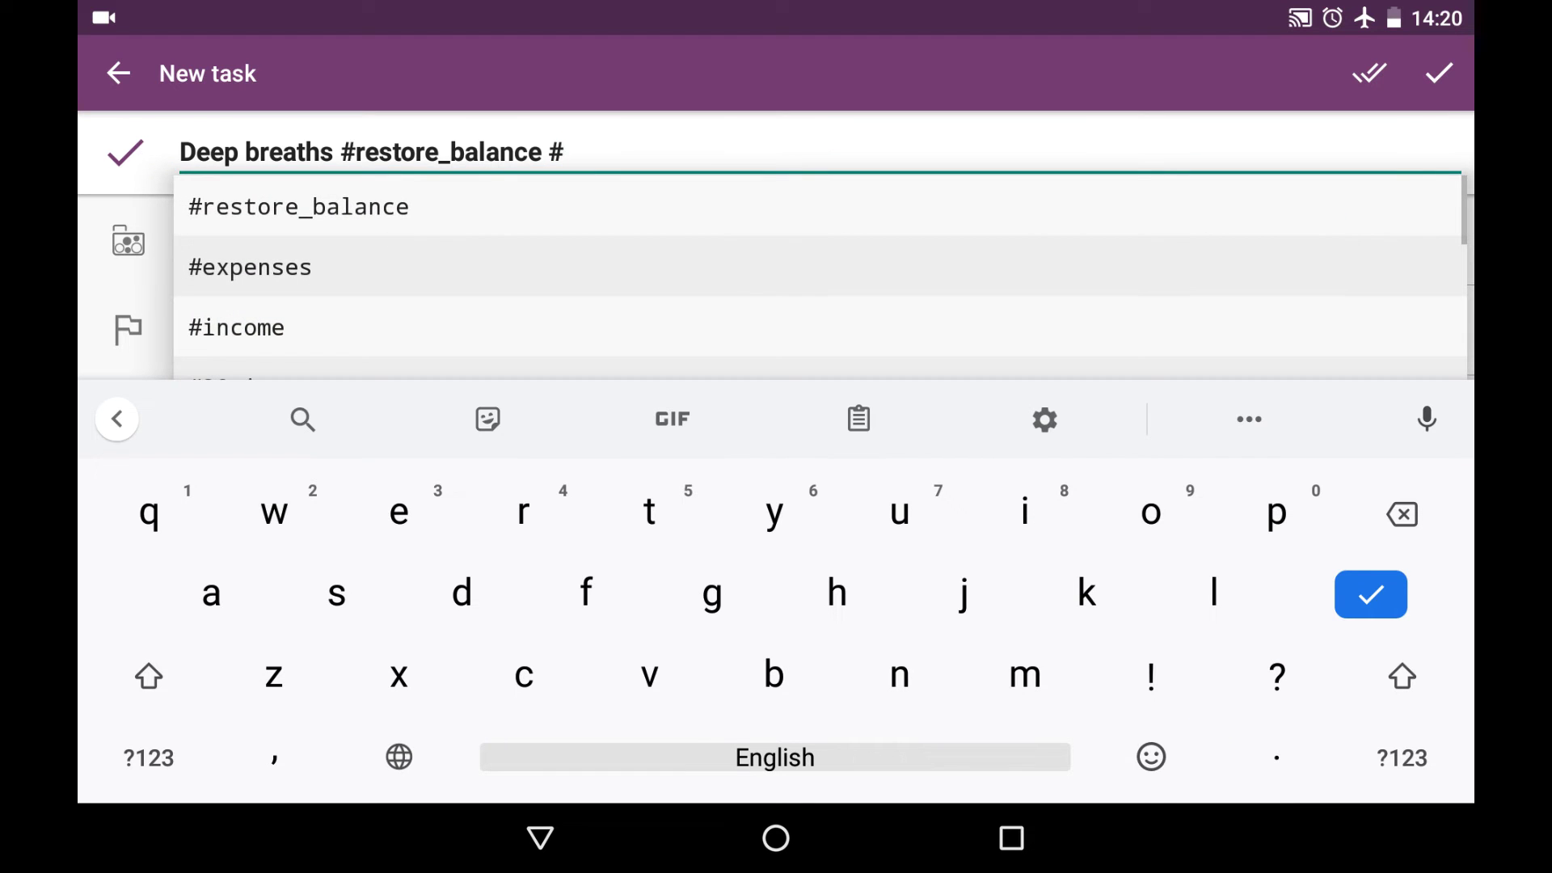
text(1)
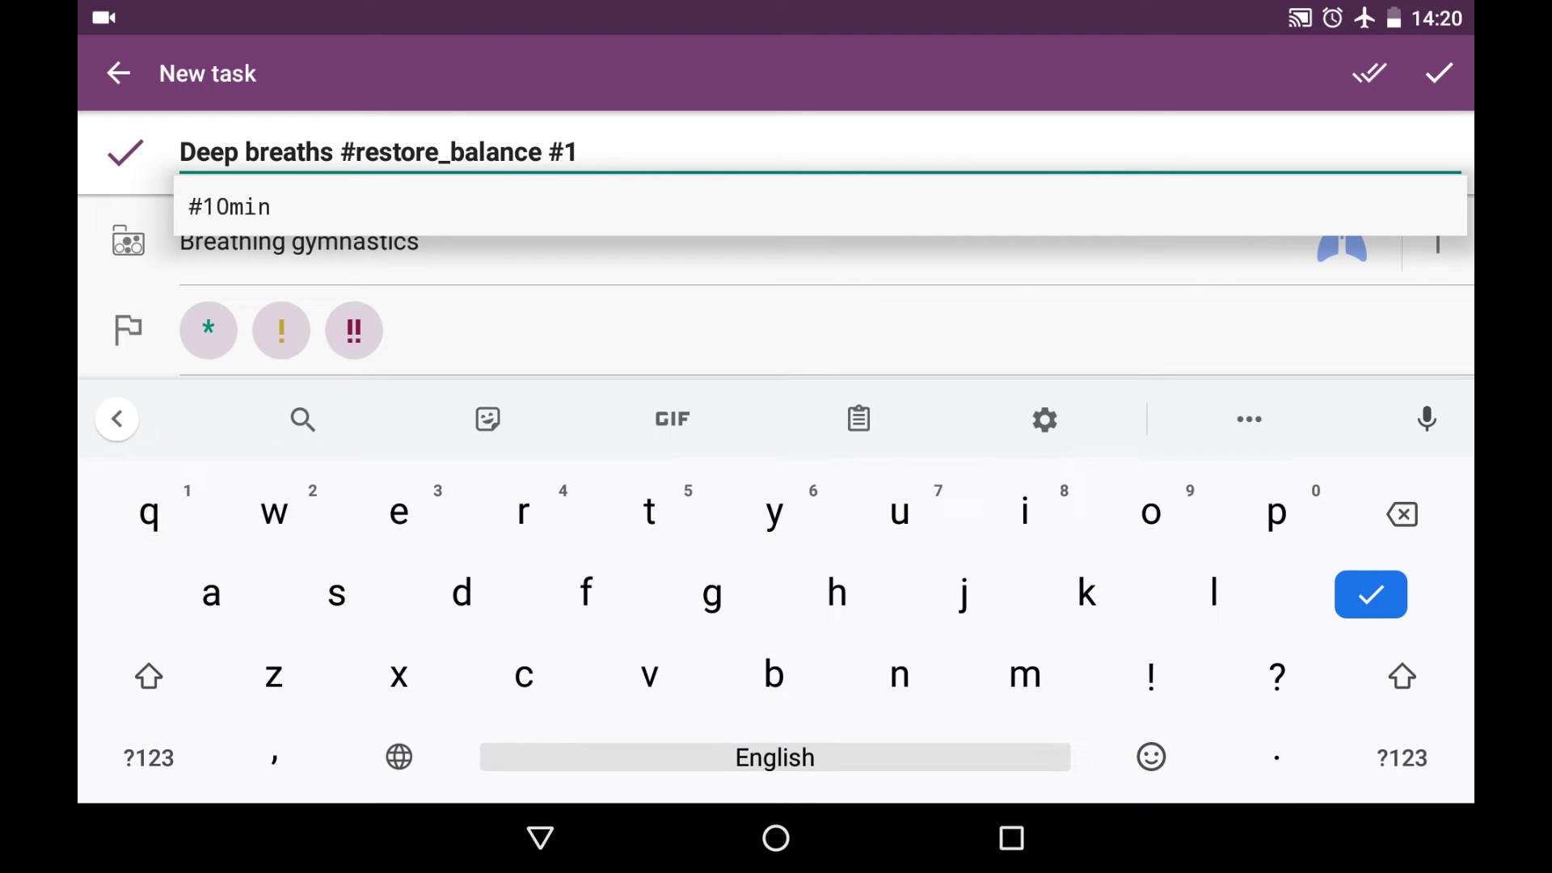
text(min)
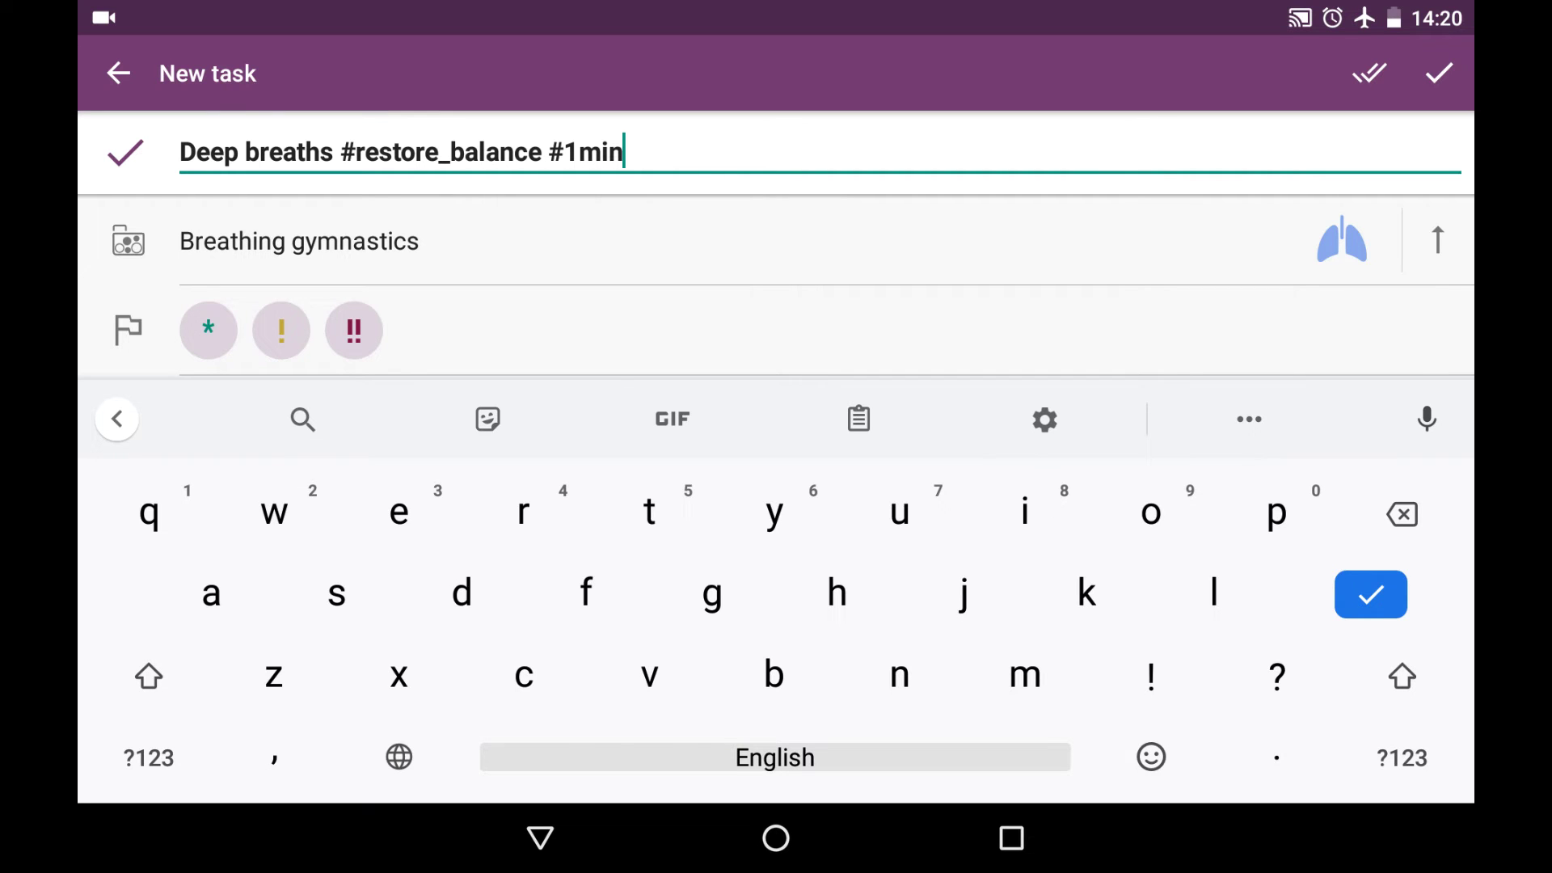
click(1438, 73)
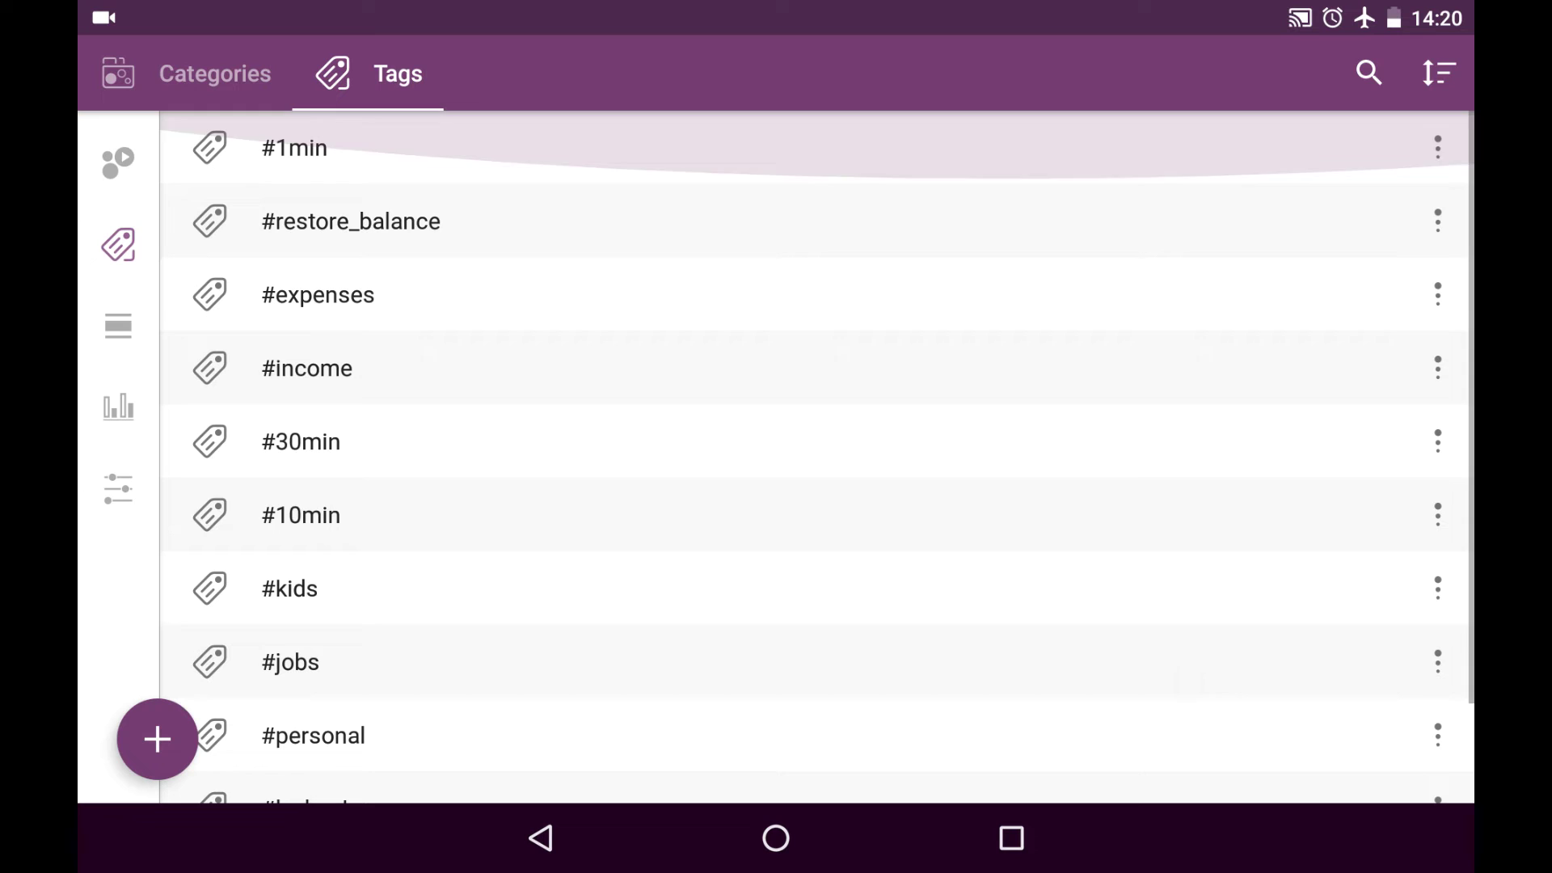
- Check the #1min tag's tasks, then open the #restore_balance task list
click(301, 146)
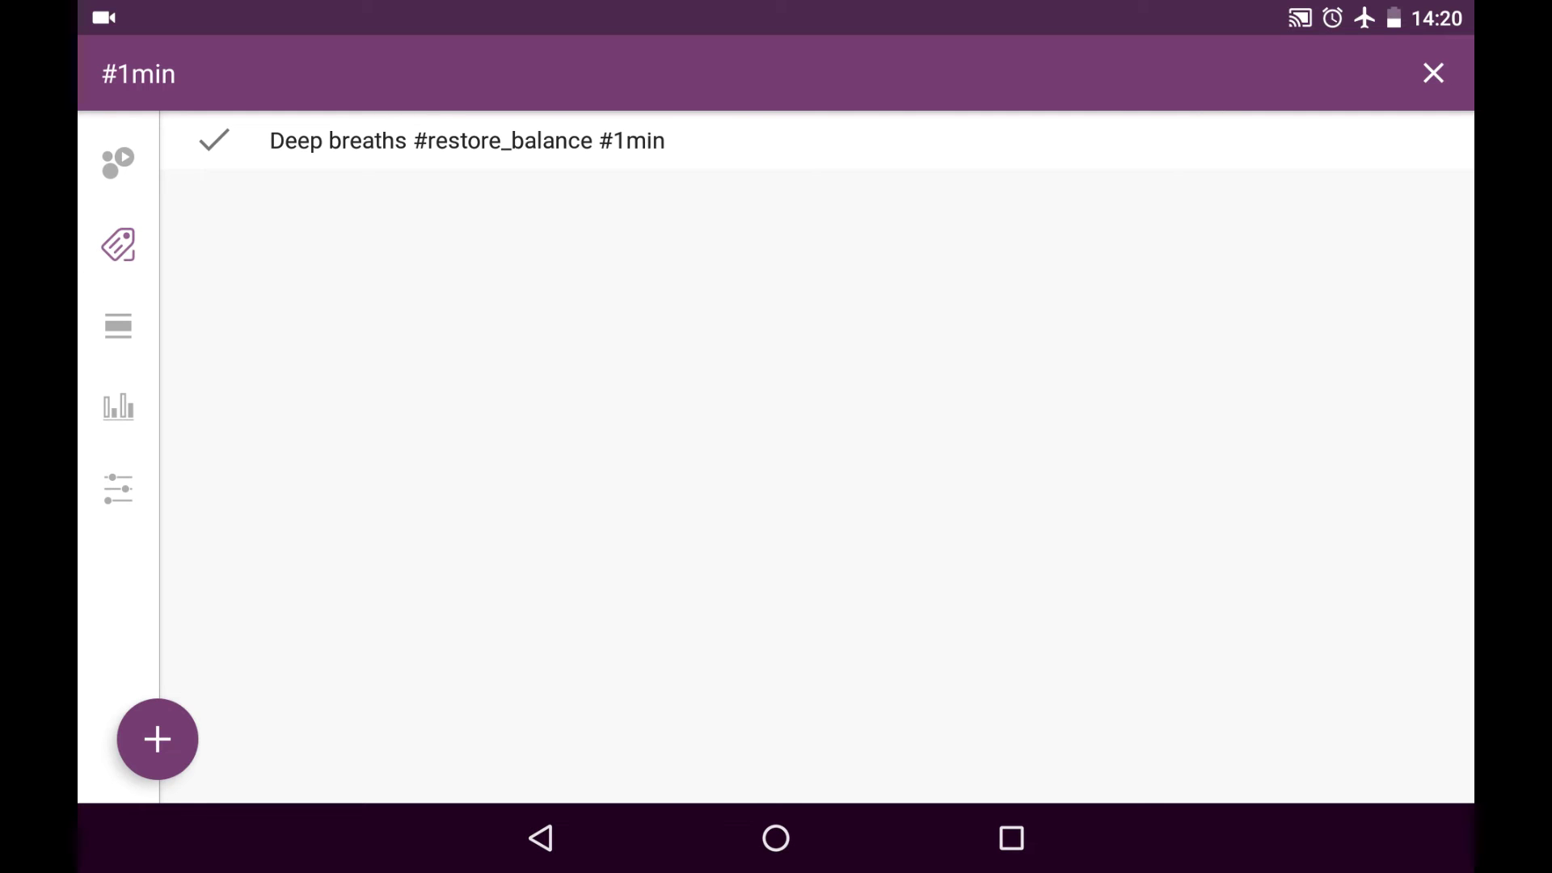
click(540, 838)
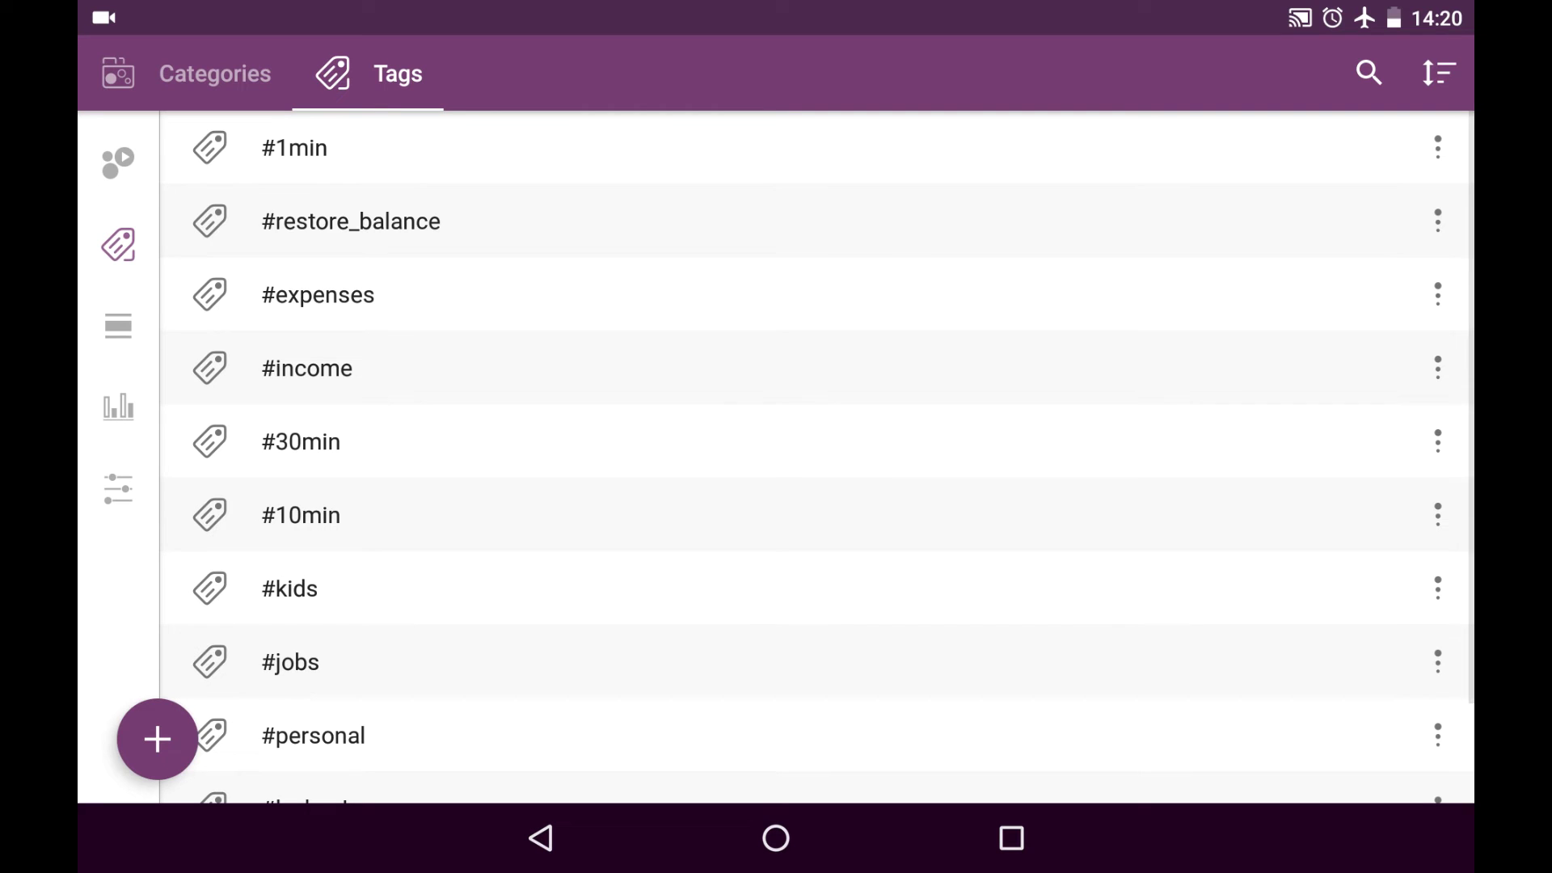
click(351, 221)
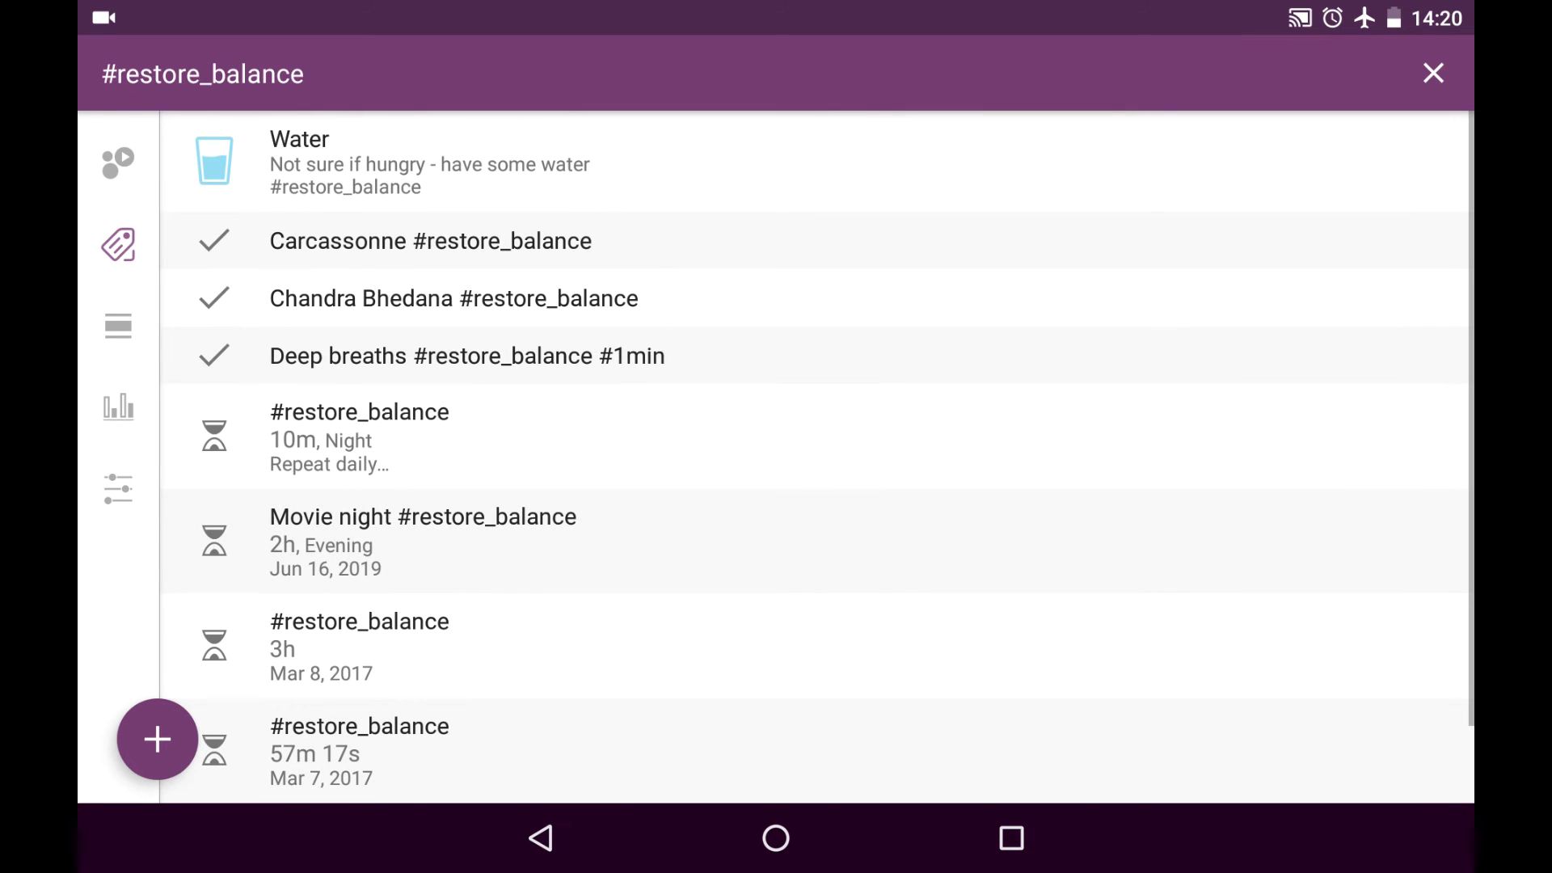
drag(287, 400, 287, 362)
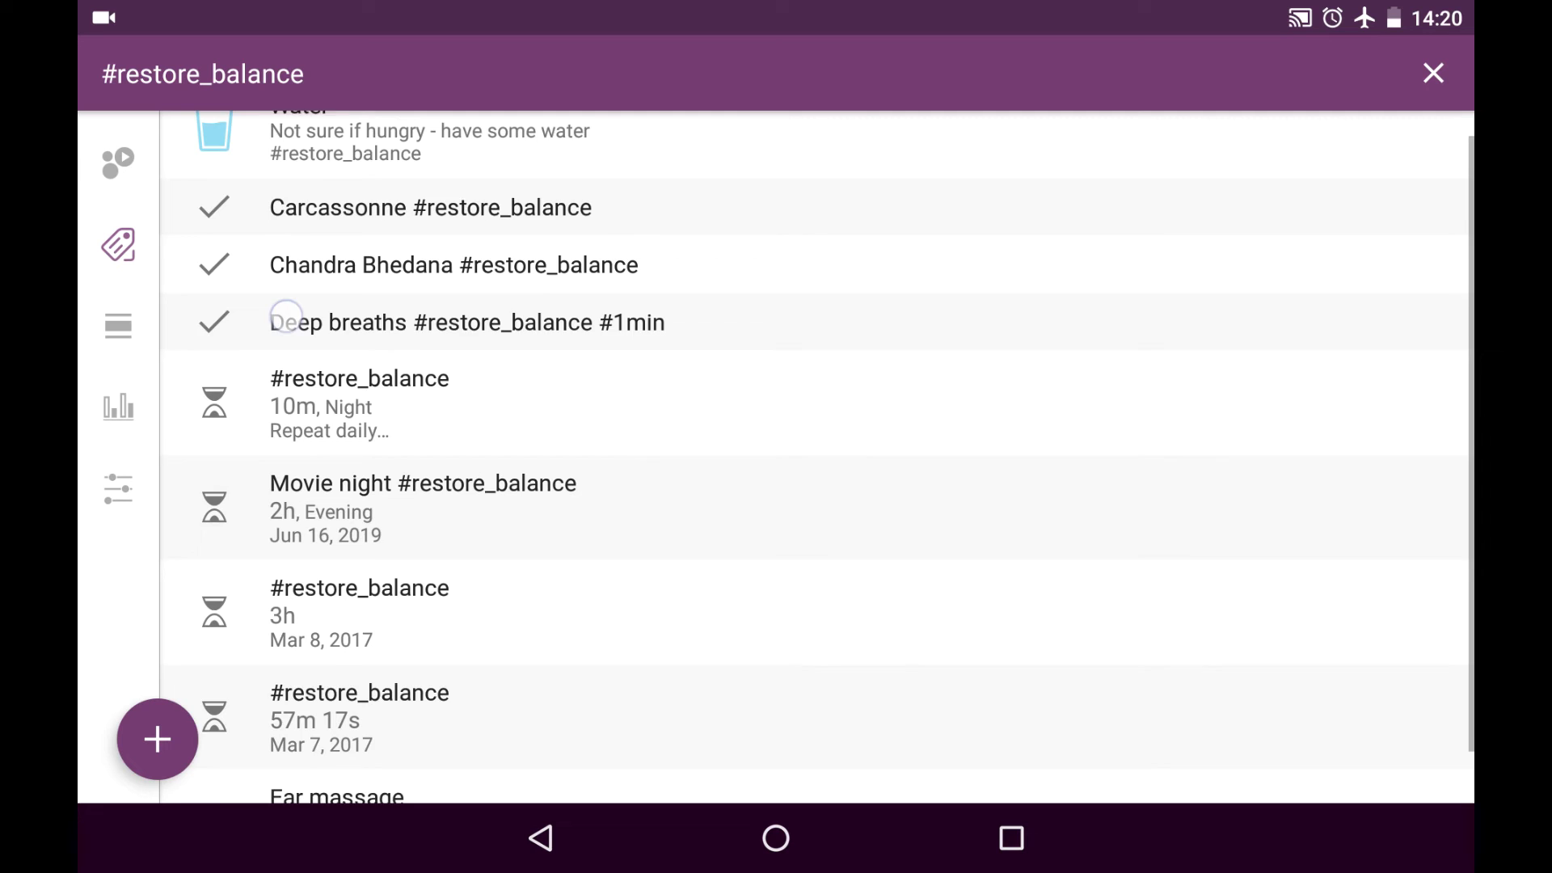
- Inspect the Deep breaths task and the Mar 8, 2017 3h activity, then return to Tags
click(336, 356)
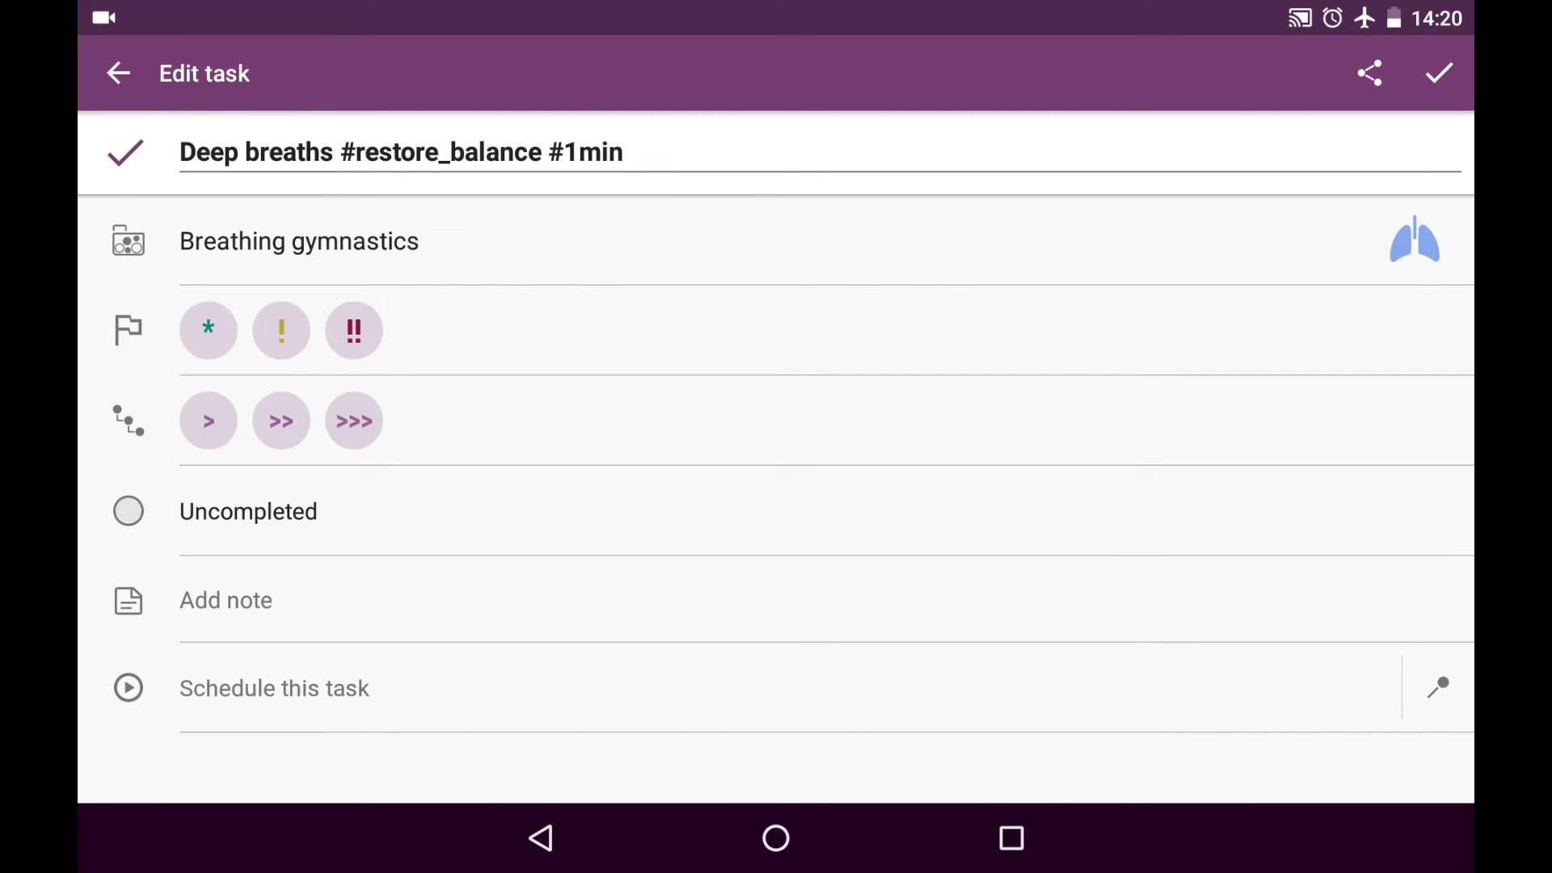
click(118, 73)
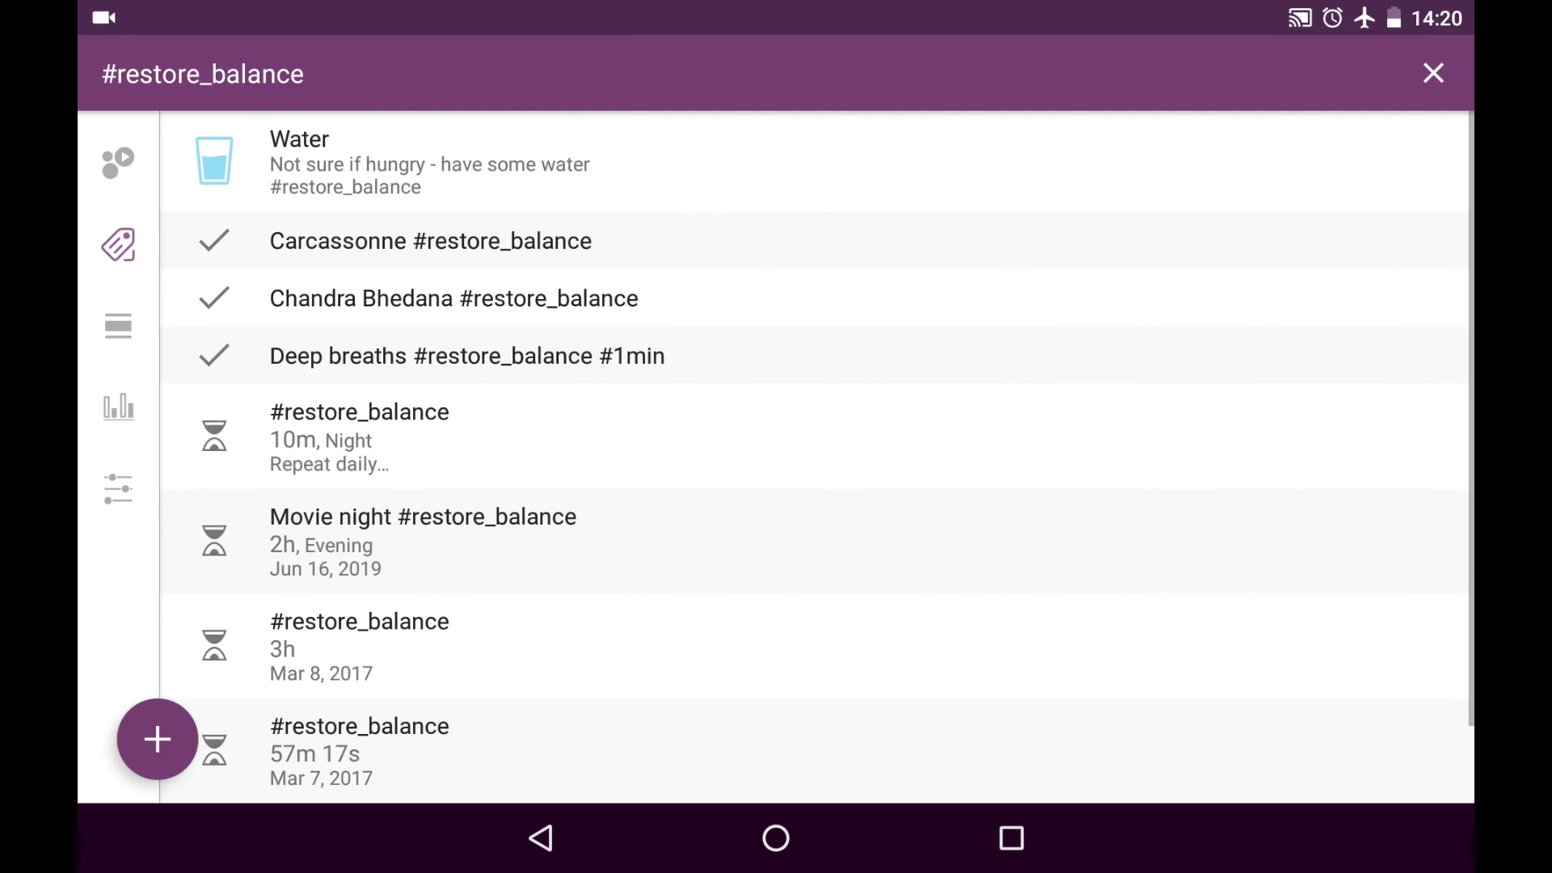
click(325, 625)
click(118, 74)
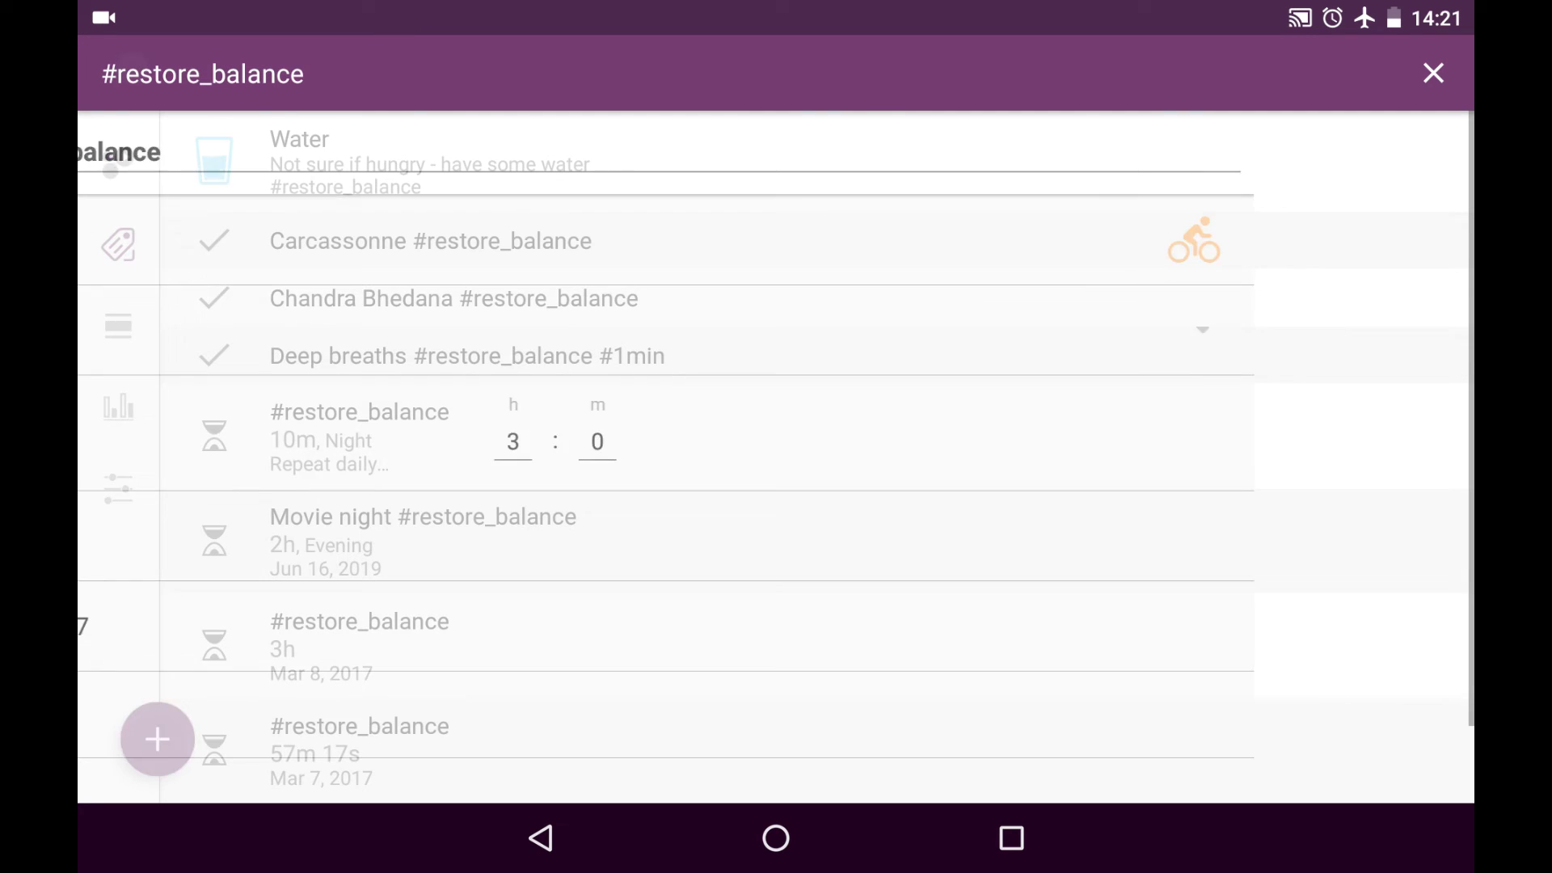
scroll(1200, 486, down, 2)
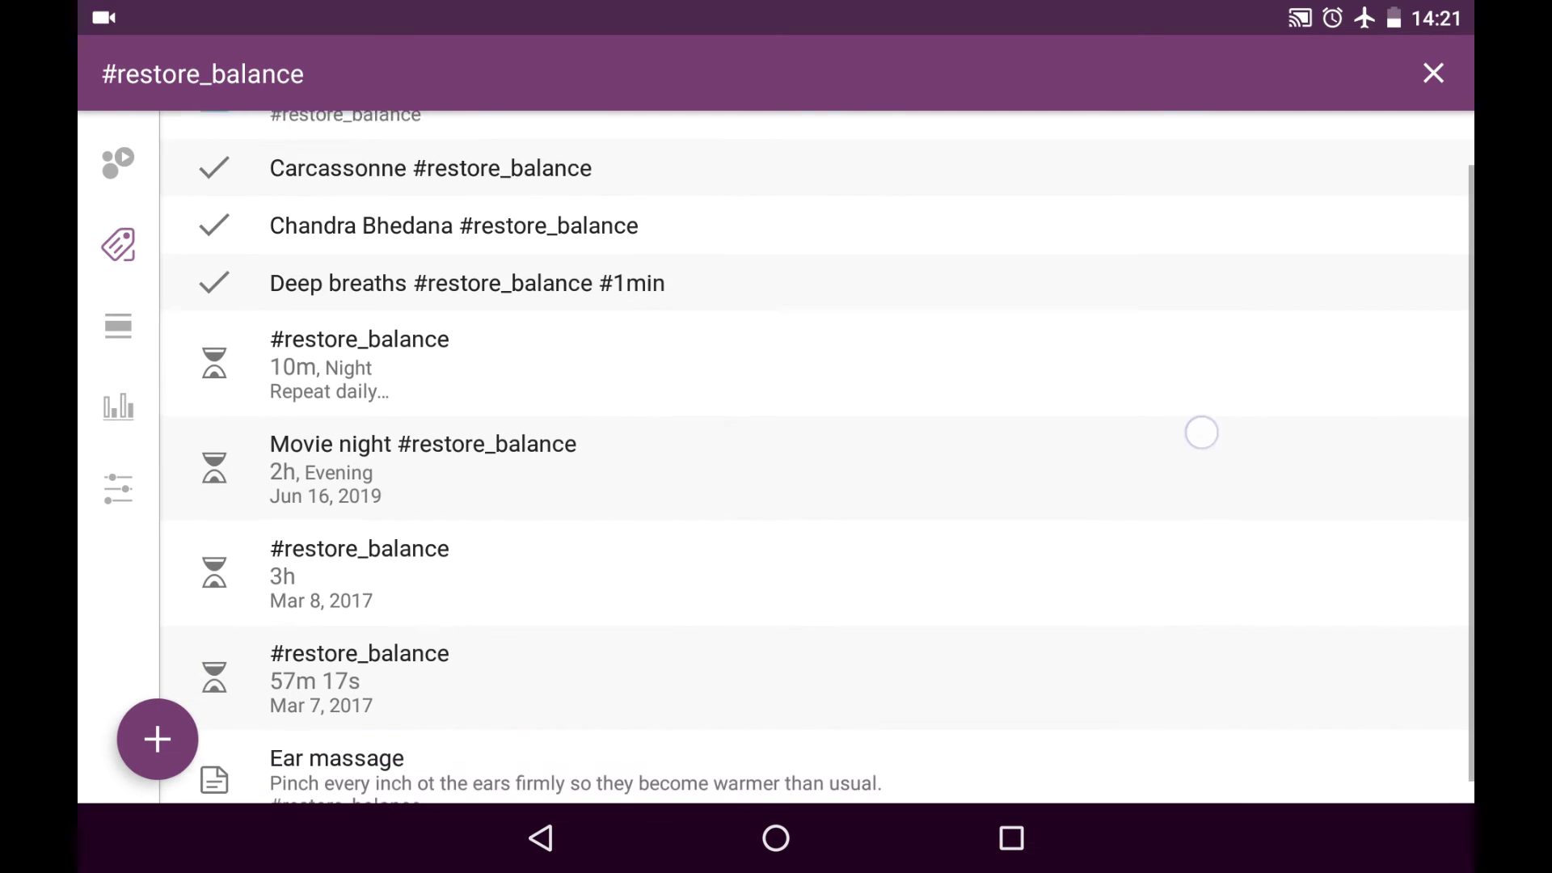
click(540, 837)
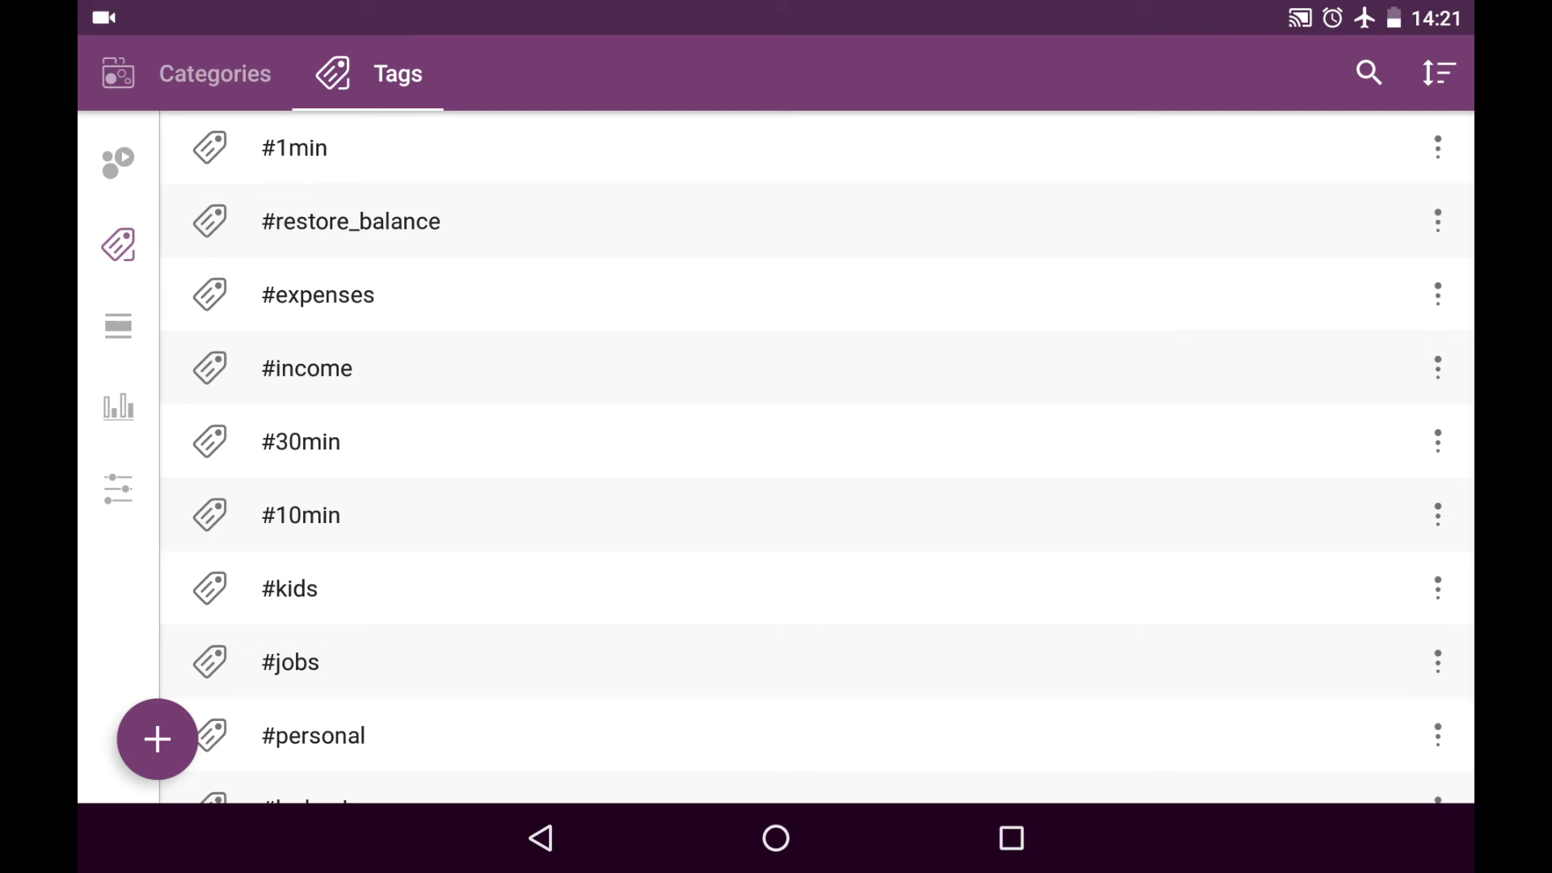
- Edit the #restore_balance tag, trim it back to #res, and save it as #refresh
click(1436, 221)
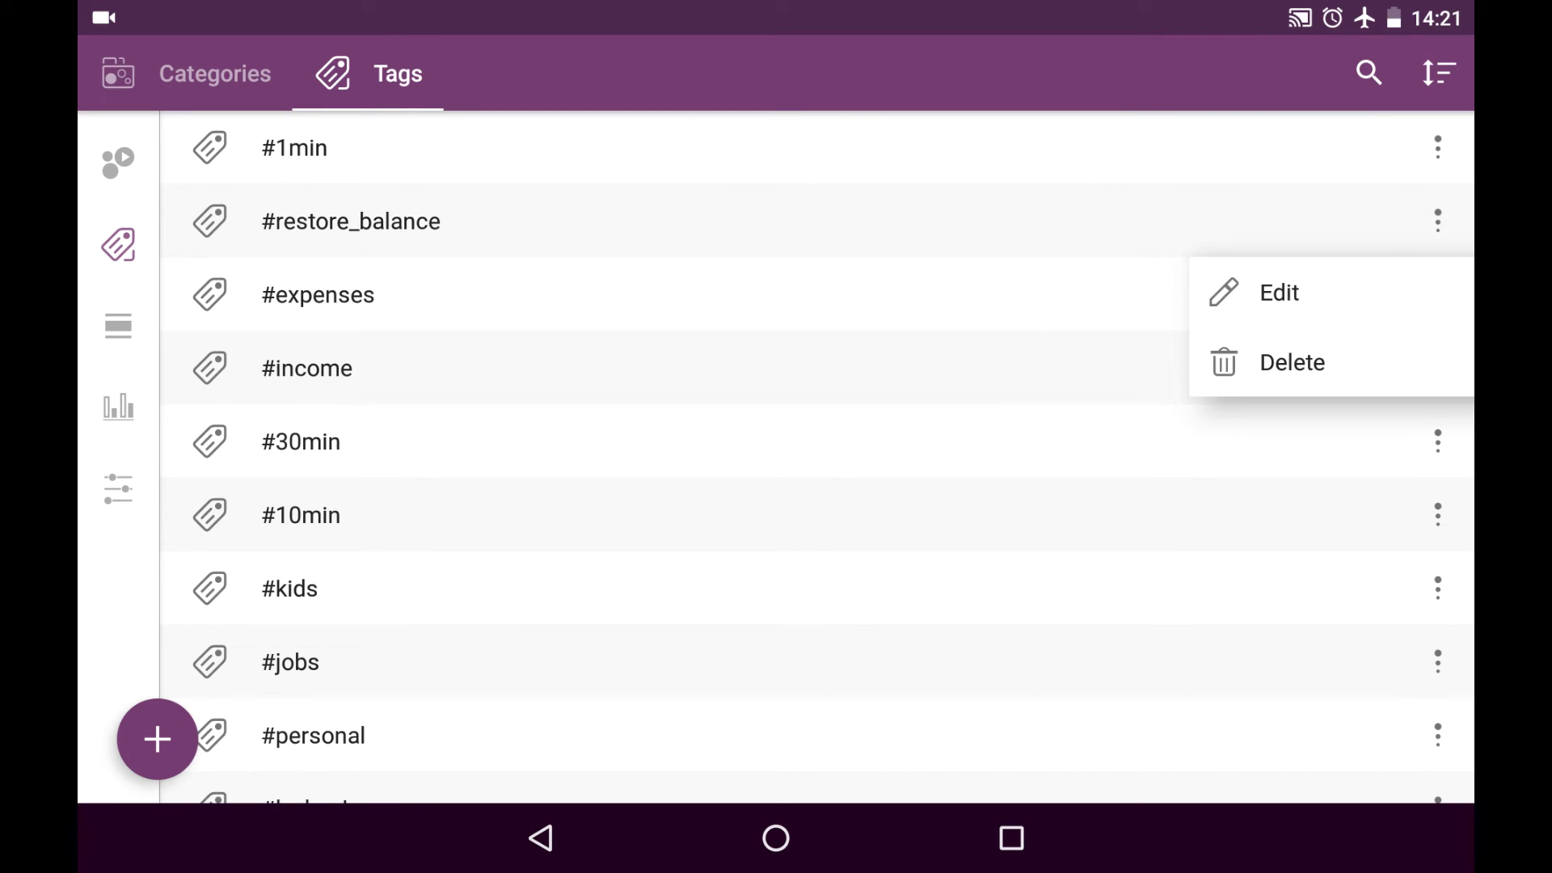
click(1280, 292)
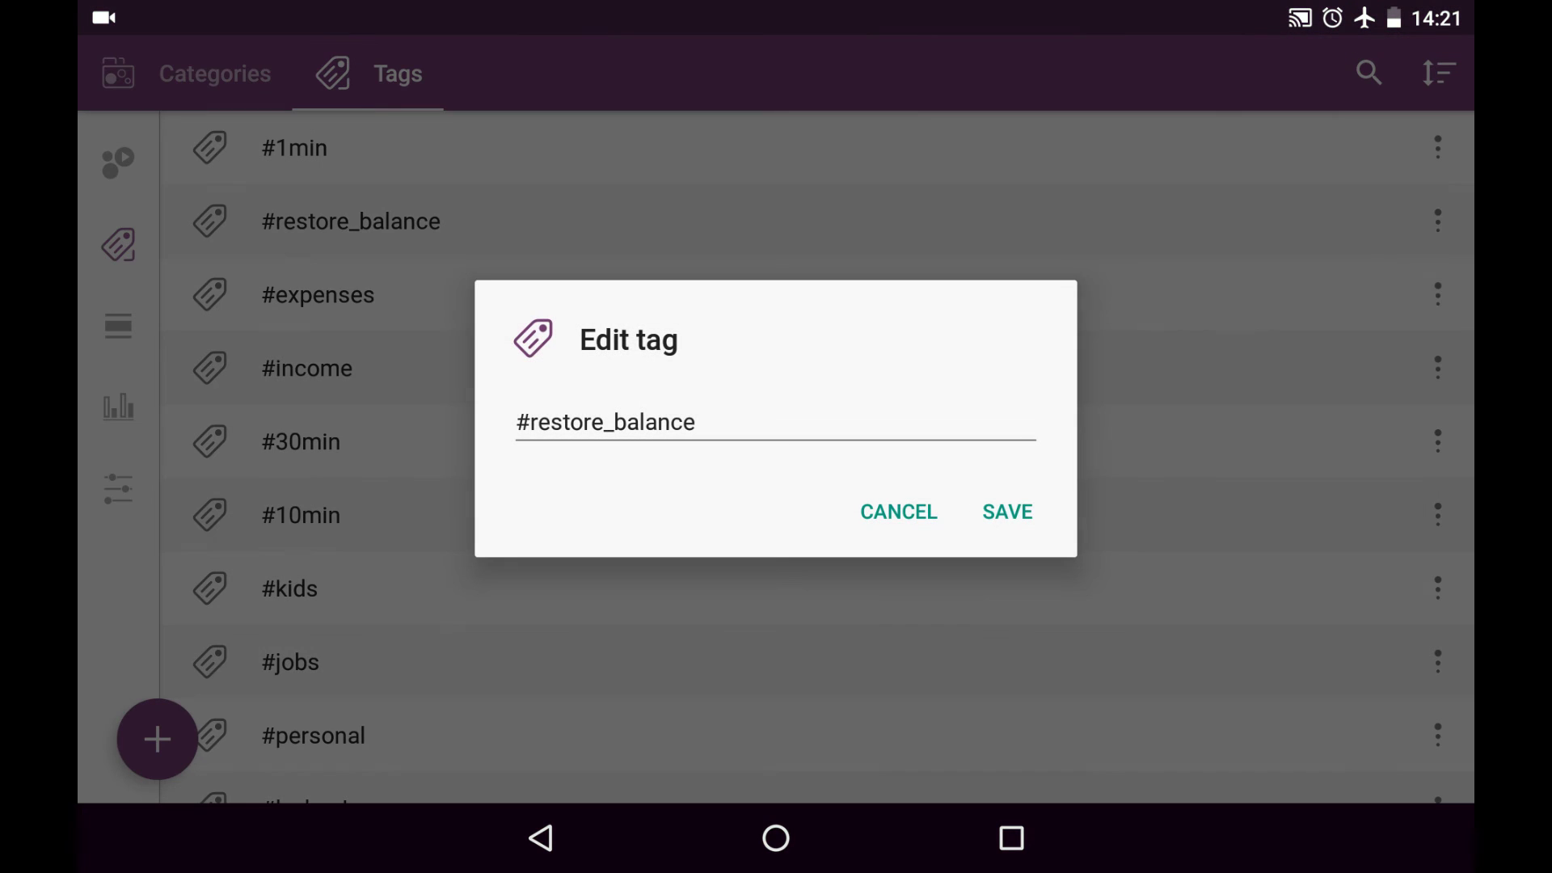
click(780, 421)
key(BackSpace)
key(BackSpace)
key(BackSpace)
key(BackSpace)
key(BackSpace)
key(BackSpace)
key(BackSpace)
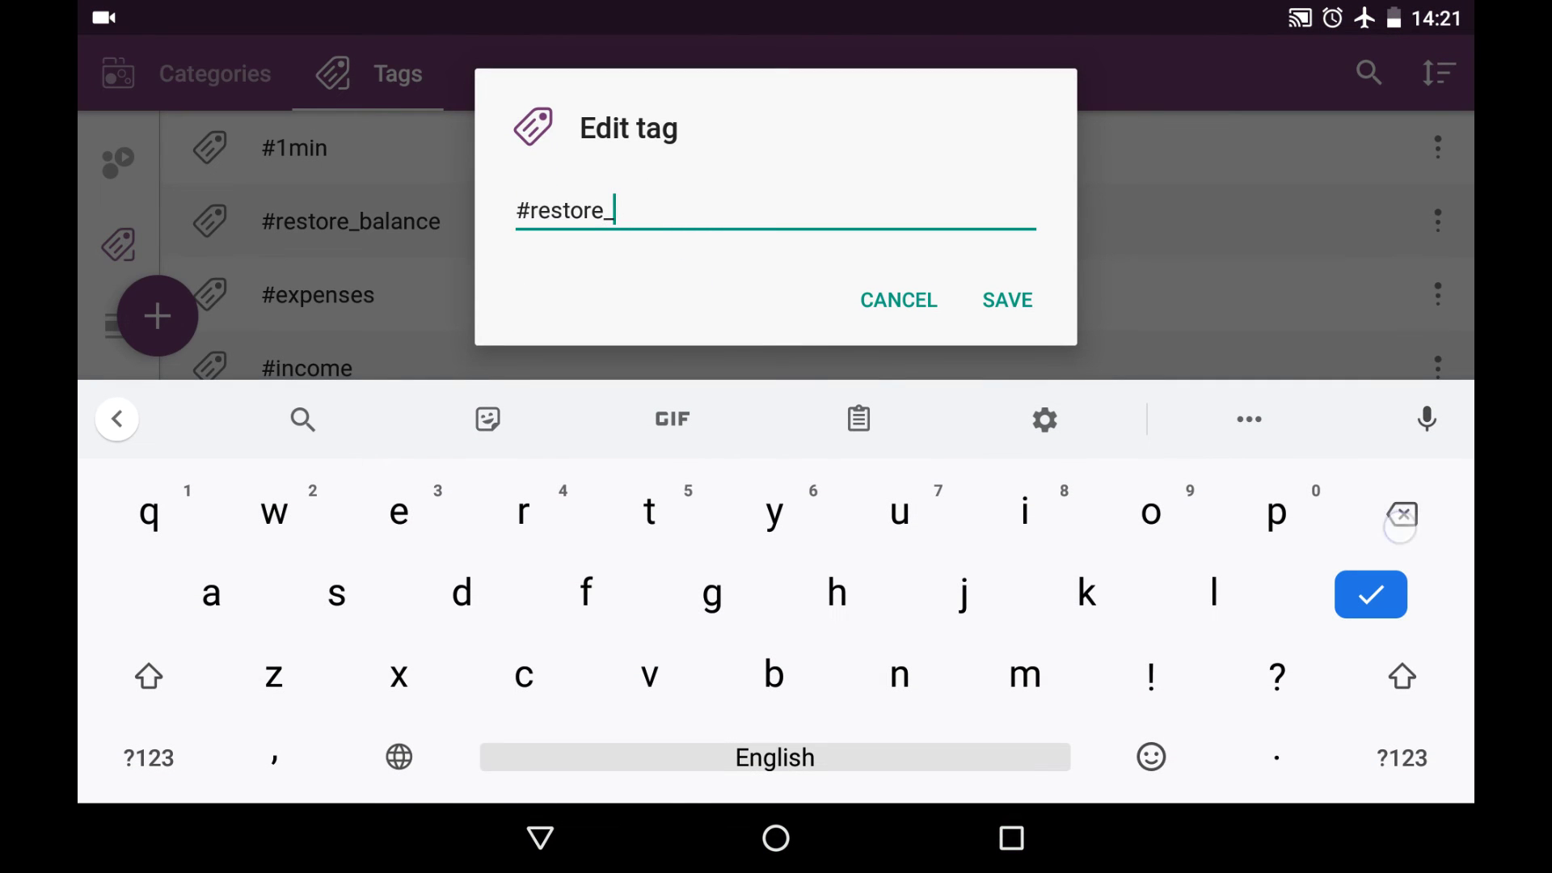
key(BackSpace)
key(BackSpace)
key(BackSpace)
key(BackSpace)
key(BackSpace)
key(BackSpace)
text(fre)
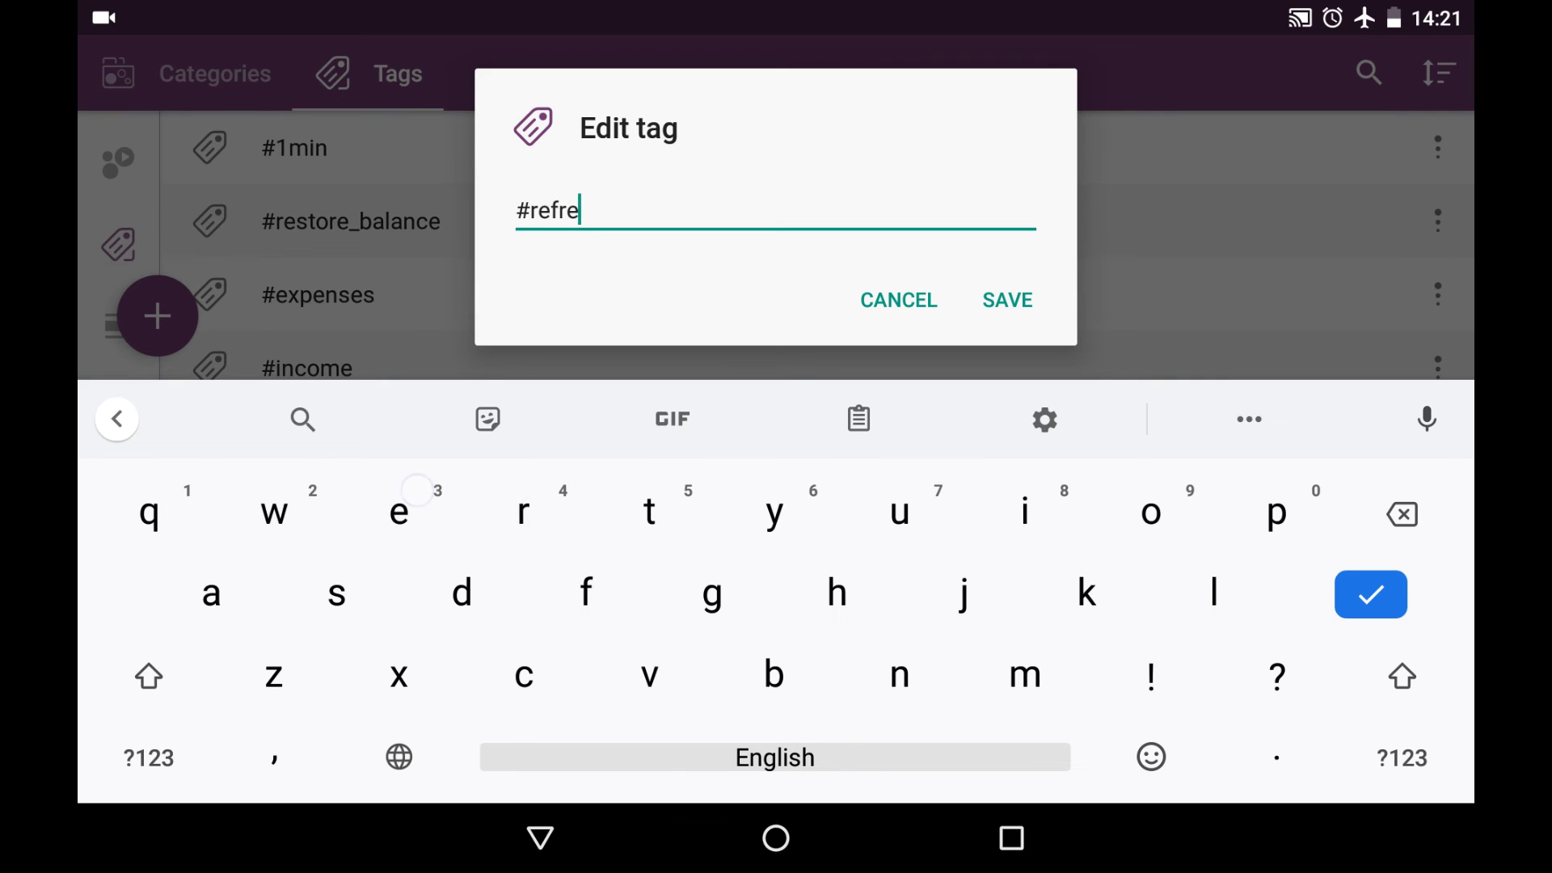
text(sh)
click(1008, 300)
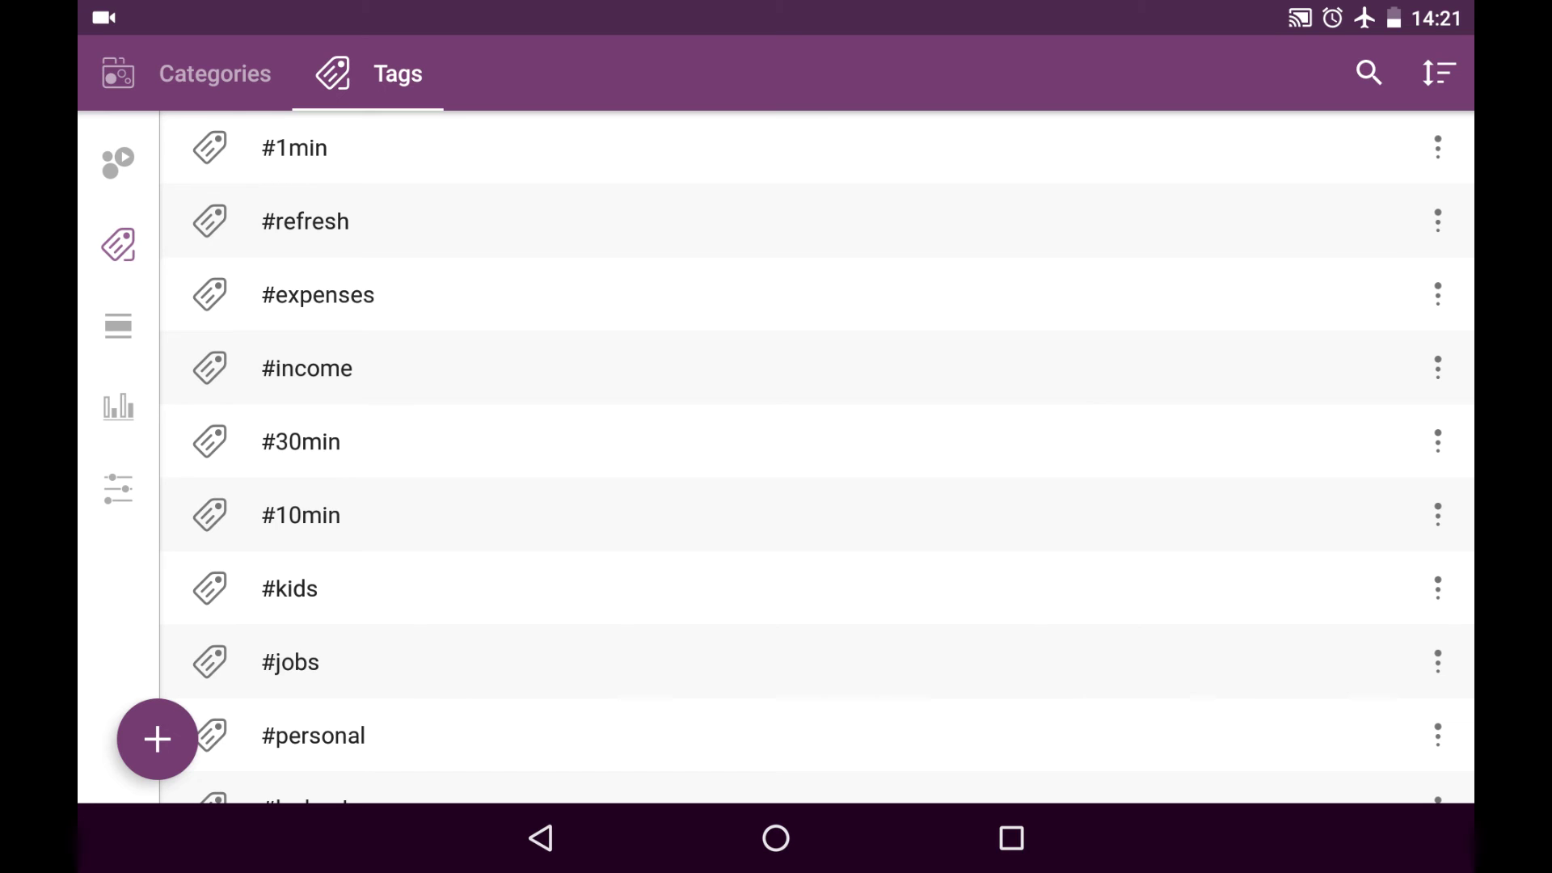
click(294, 220)
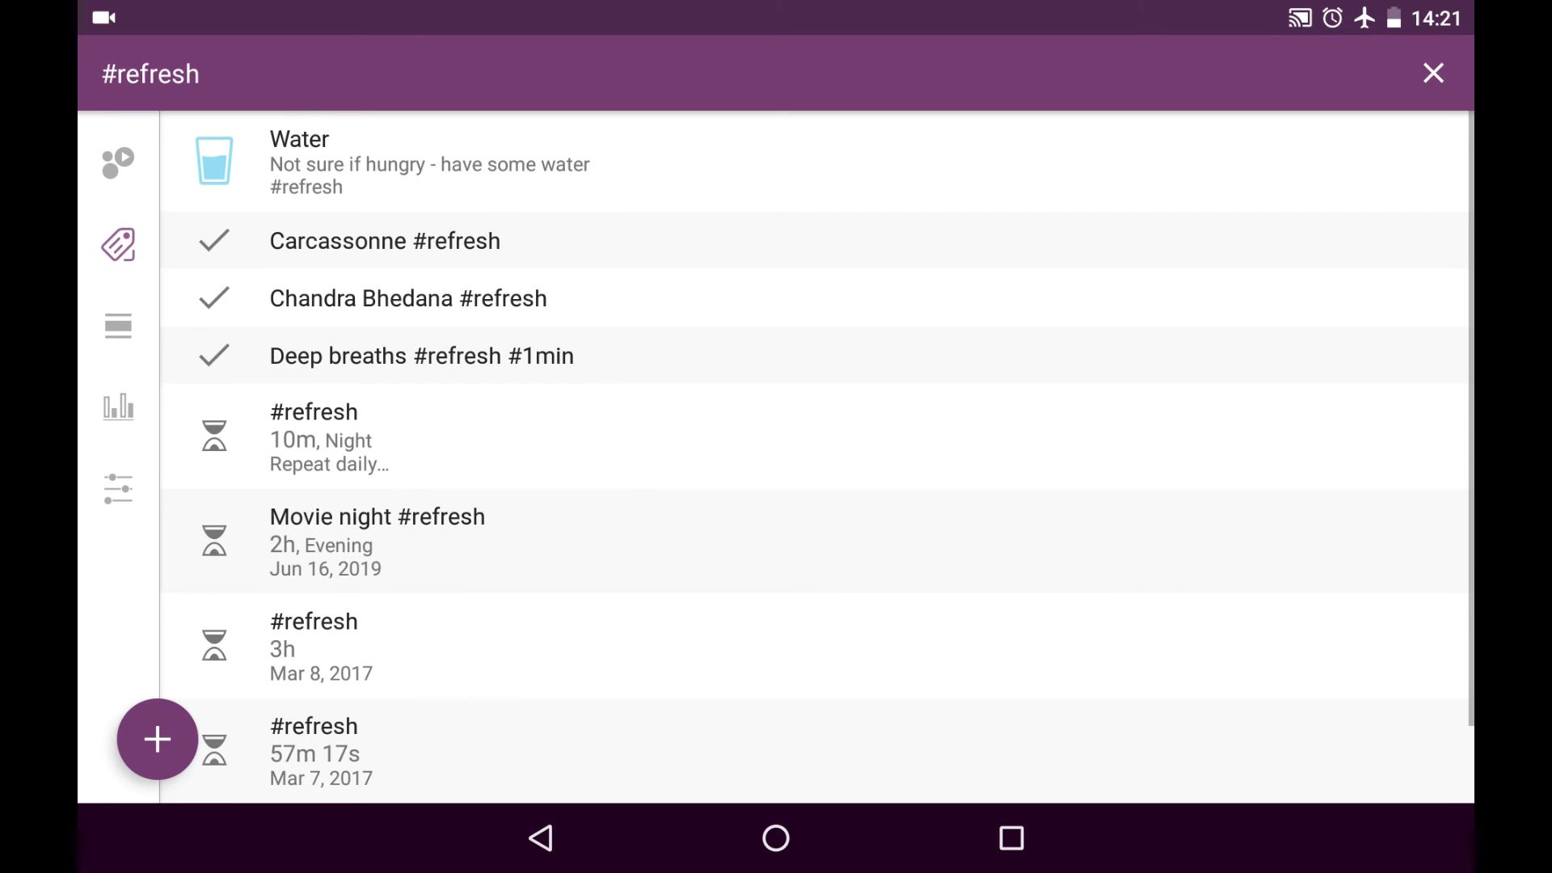
mouse_move(1188, 582)
mouse_down()
mouse_move(1189, 485)
mouse_move(1189, 583)
mouse_up()
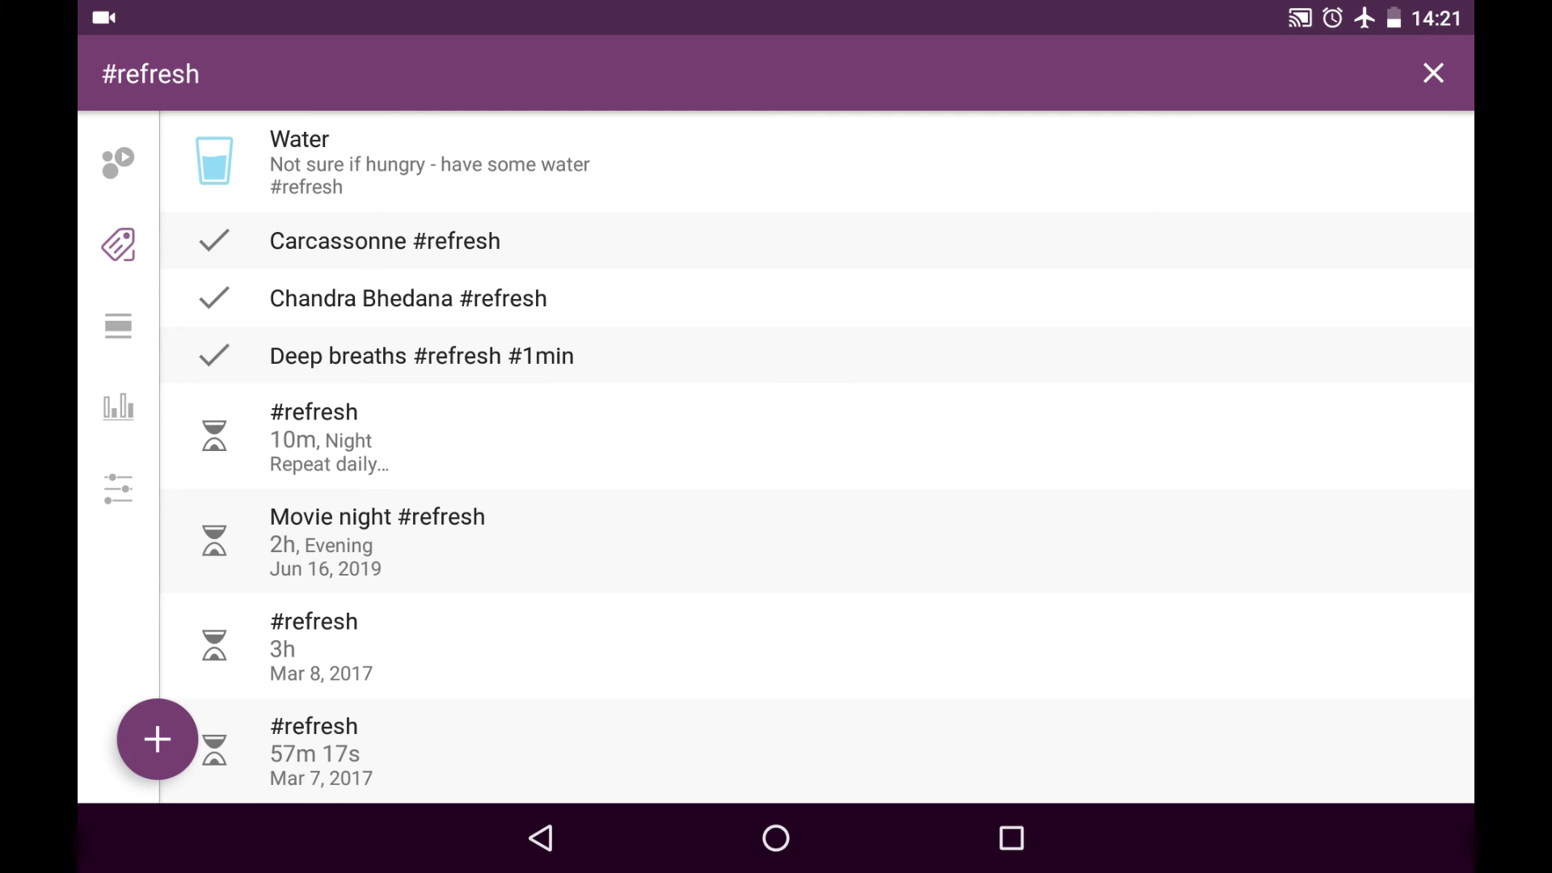
mouse_move(1172, 635)
mouse_down()
mouse_move(1210, 441)
mouse_move(1204, 475)
mouse_up()
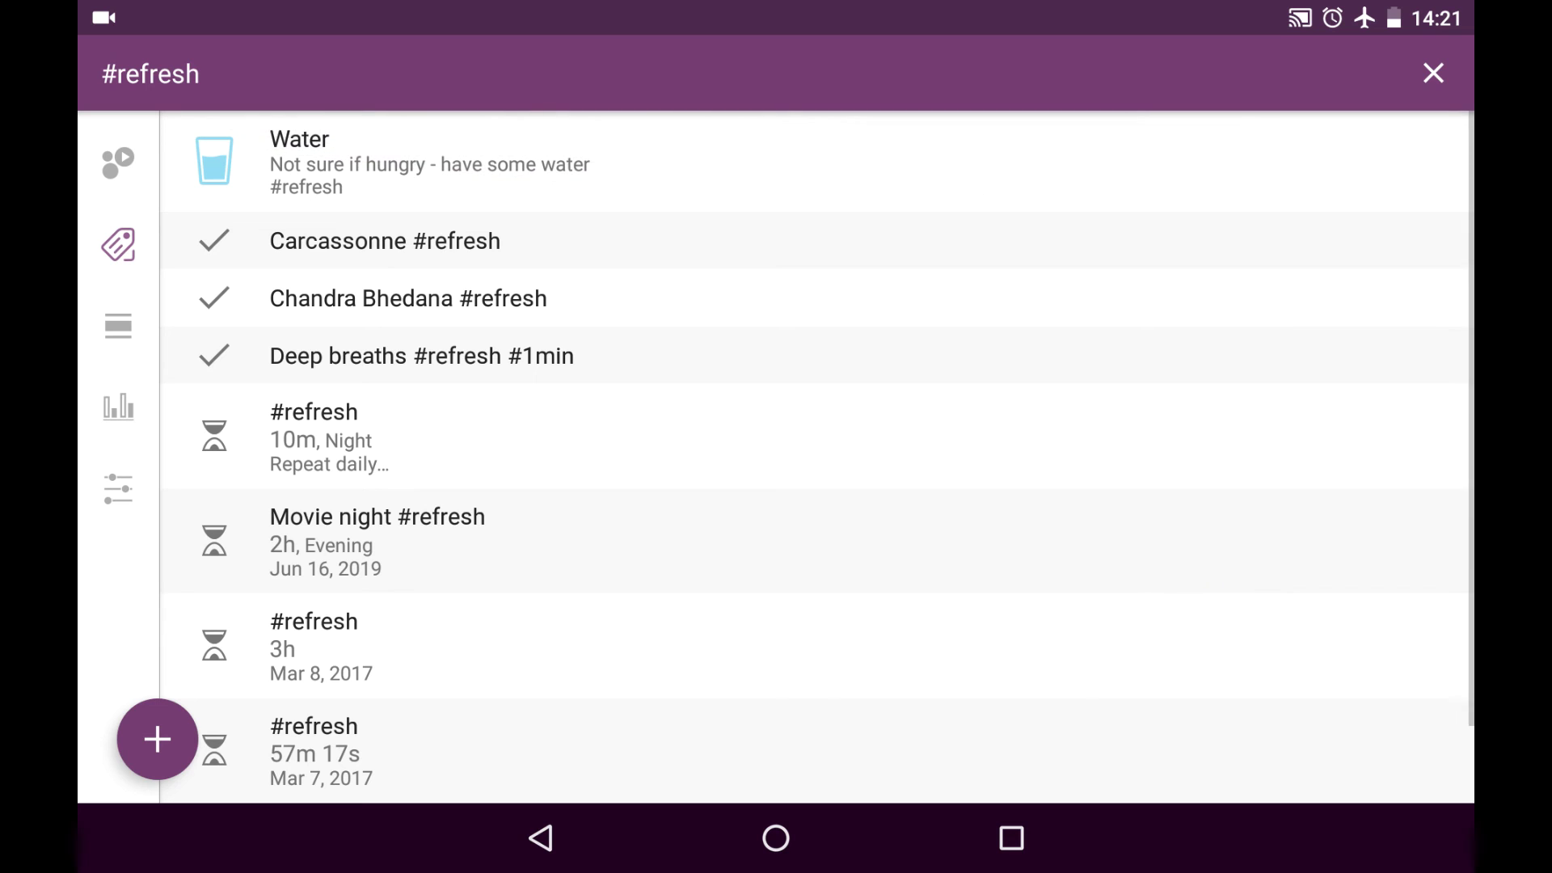
click(541, 838)
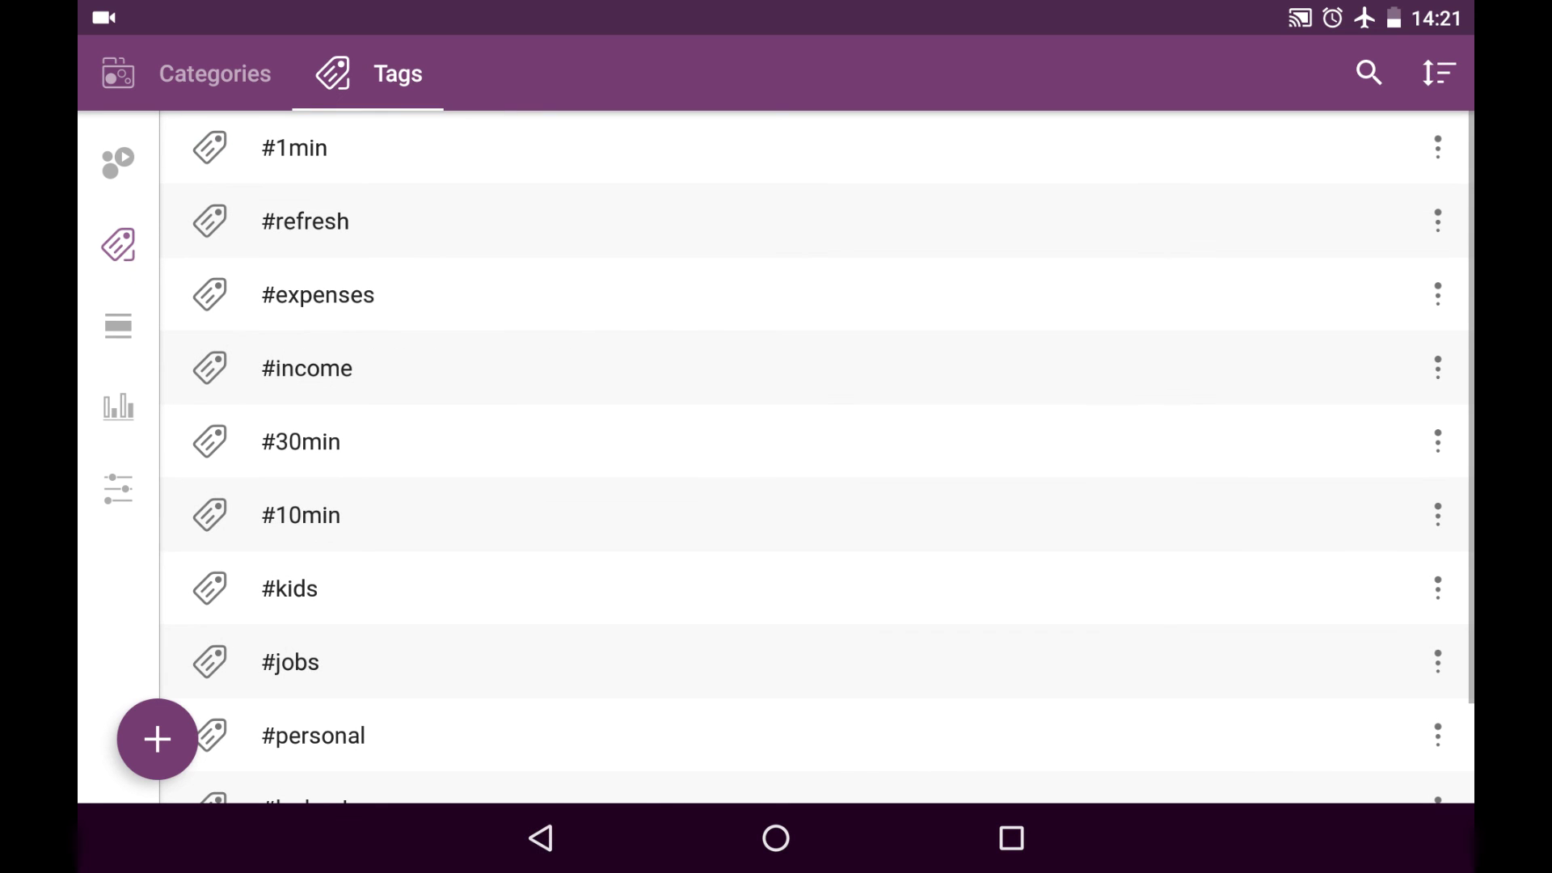
click(1438, 294)
click(1291, 370)
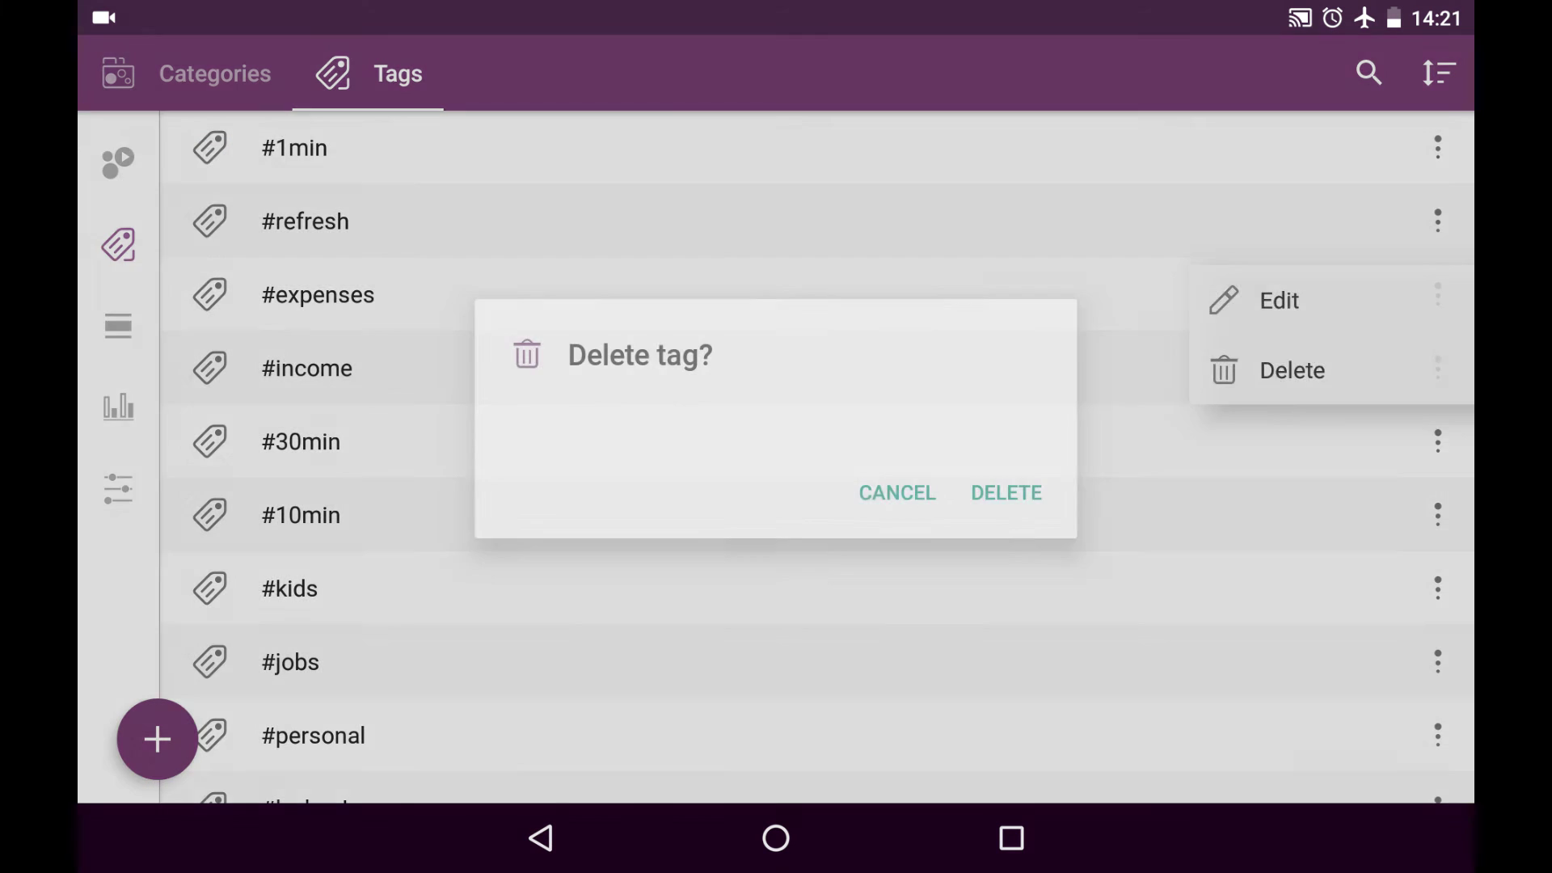
click(897, 493)
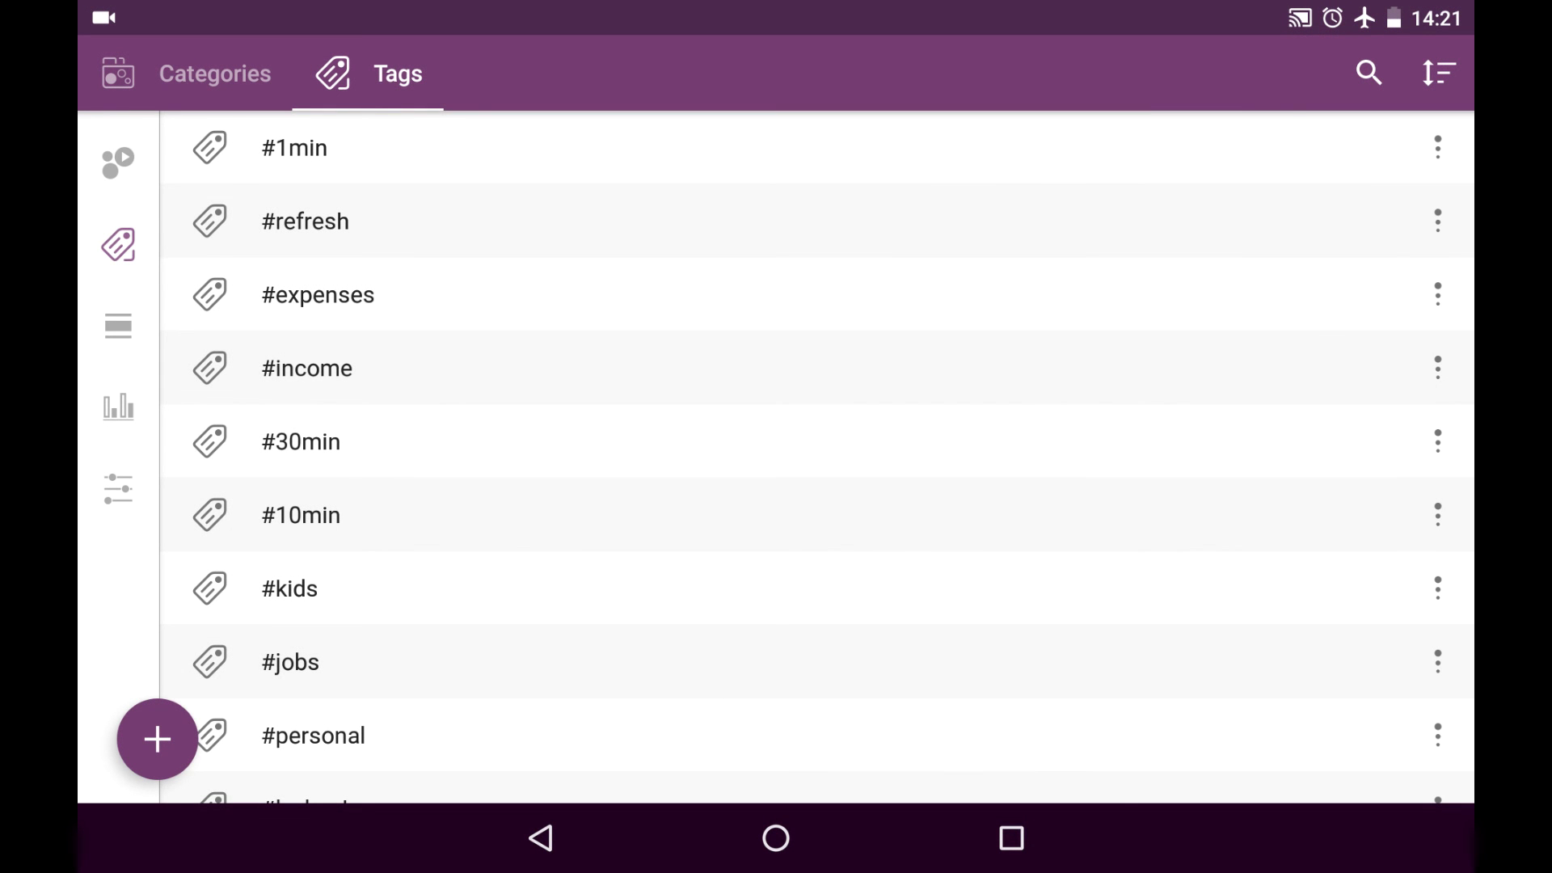
- Sort tags by creation date in reversed order, putting #refresh, #personal and #outsource first
click(1438, 74)
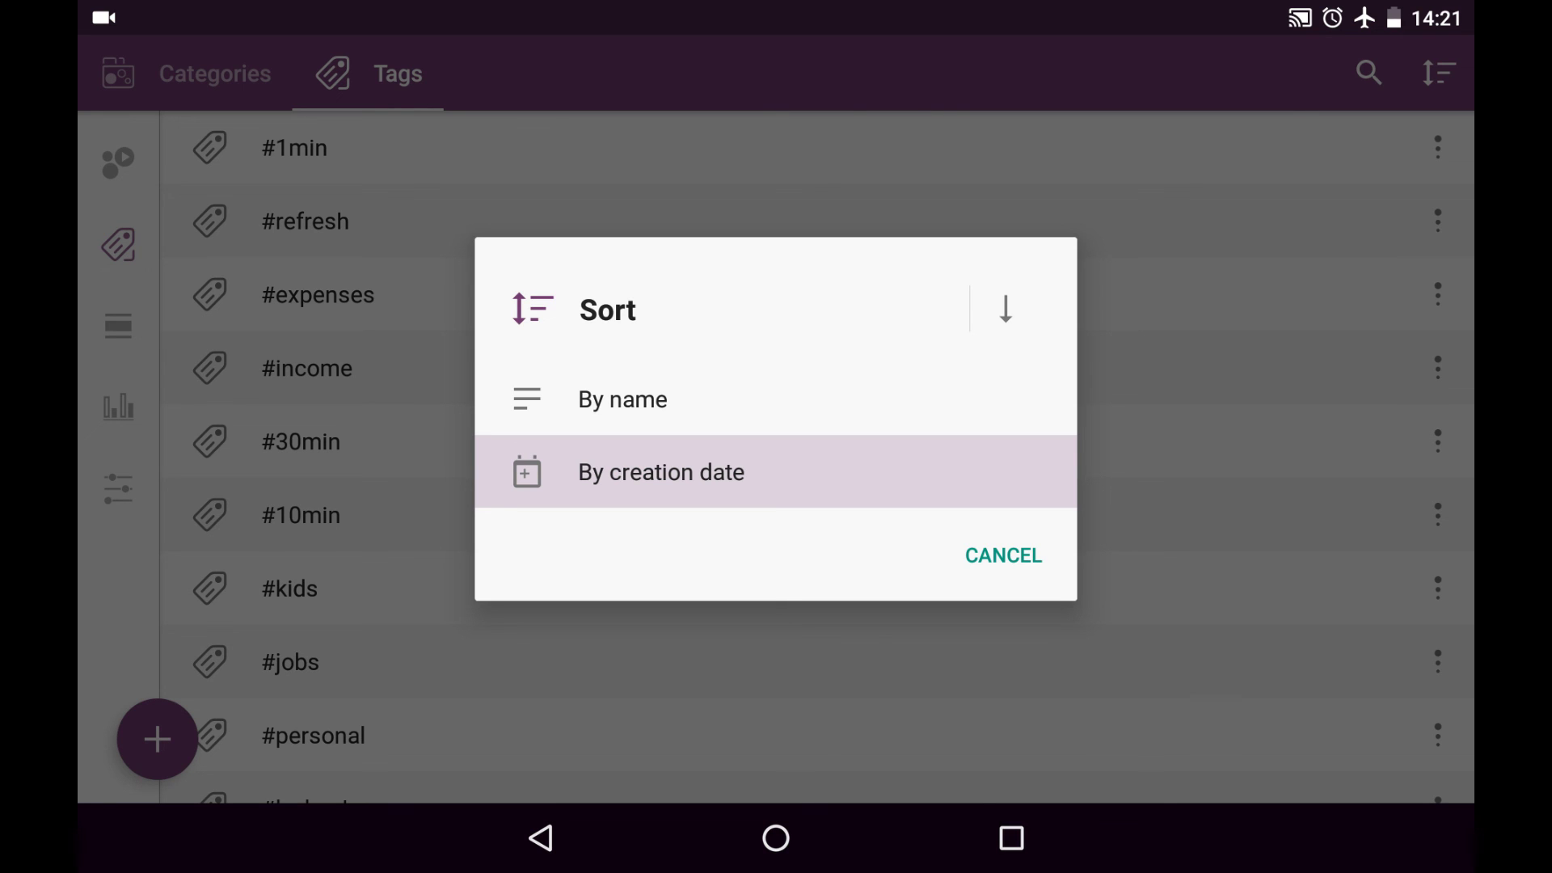
click(1005, 310)
click(1006, 310)
click(1005, 310)
click(776, 472)
mouse_move(1174, 548)
mouse_down()
mouse_move(1222, 335)
mouse_move(1236, 533)
mouse_up()
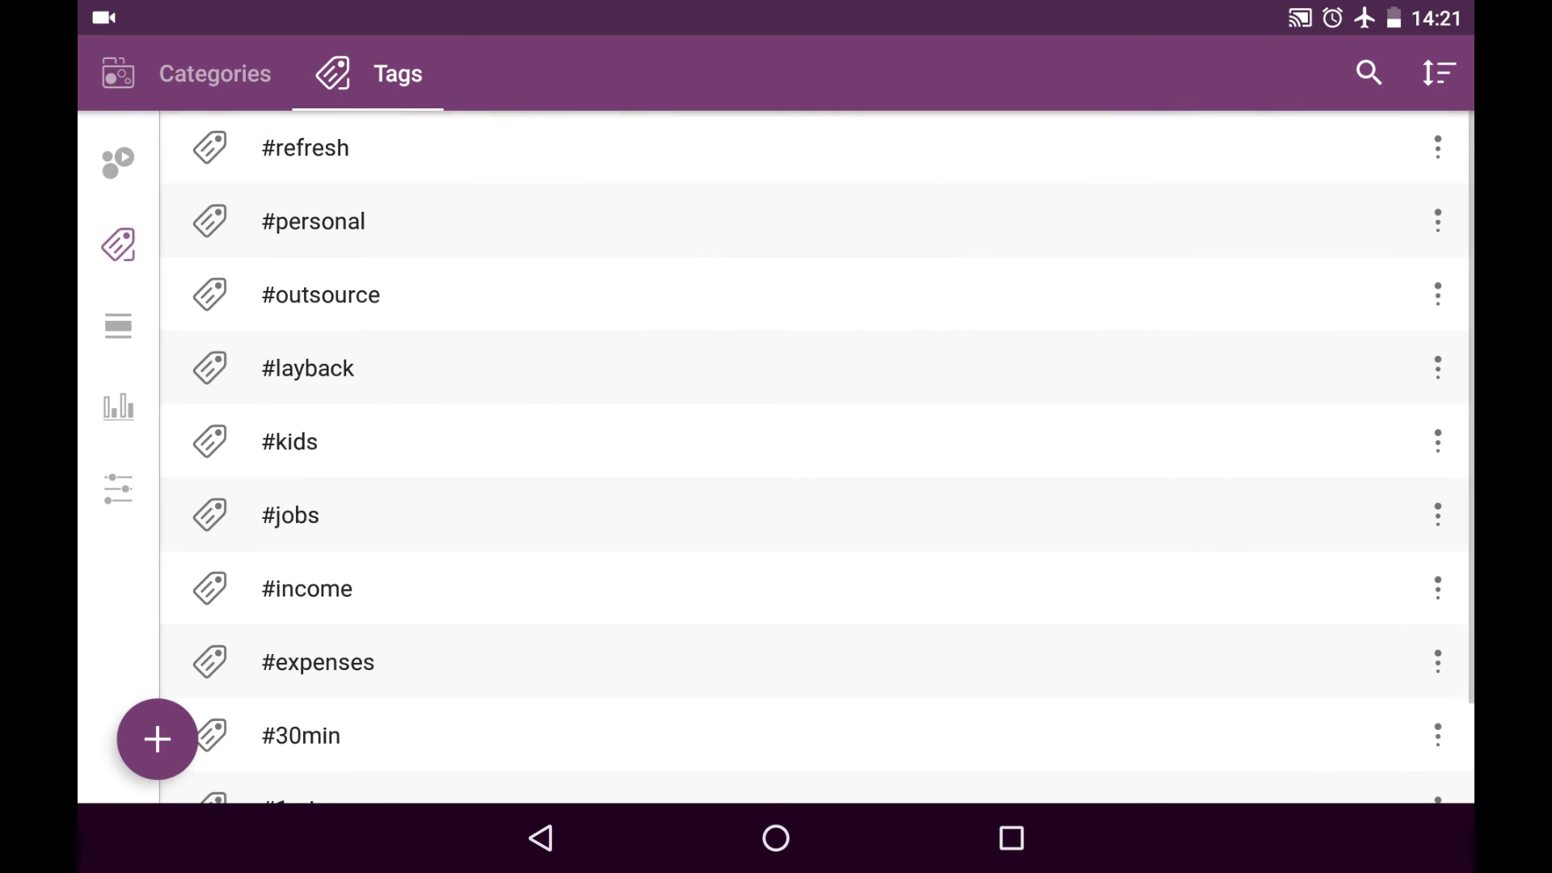